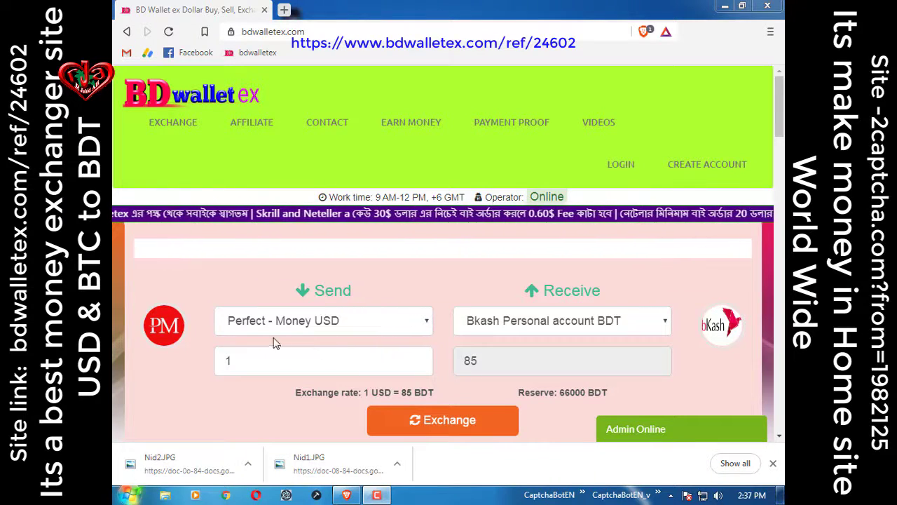
# Browse the send currency list twice, leaving Perfect - Money USD selected.
pyautogui.click(274, 326)
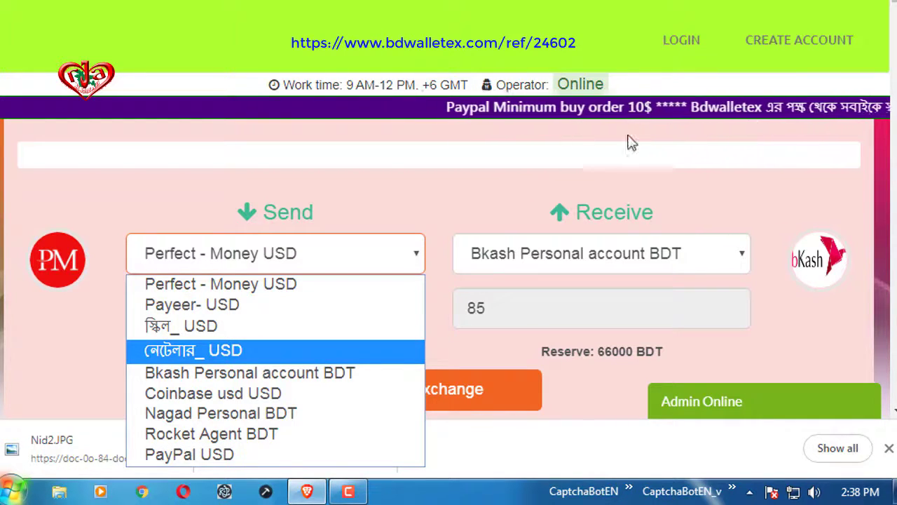
pyautogui.click(136, 176)
pyautogui.click(258, 249)
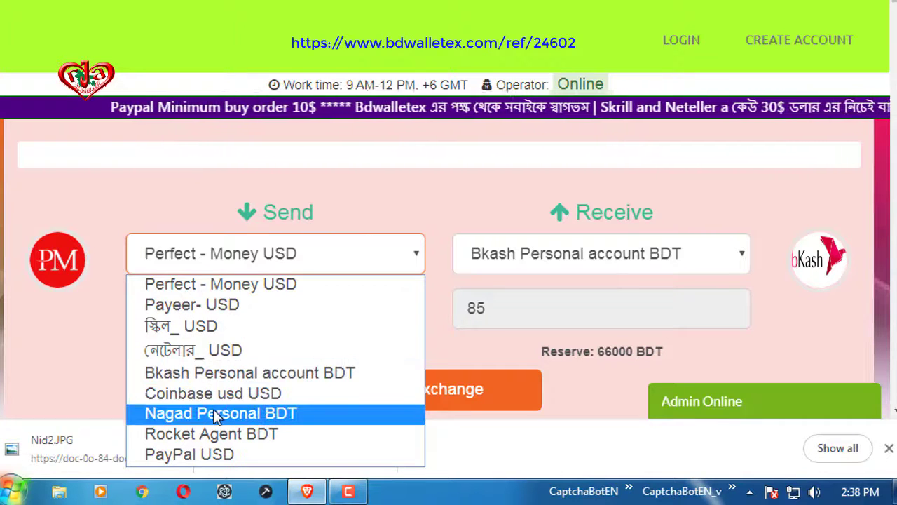
pyautogui.click(119, 174)
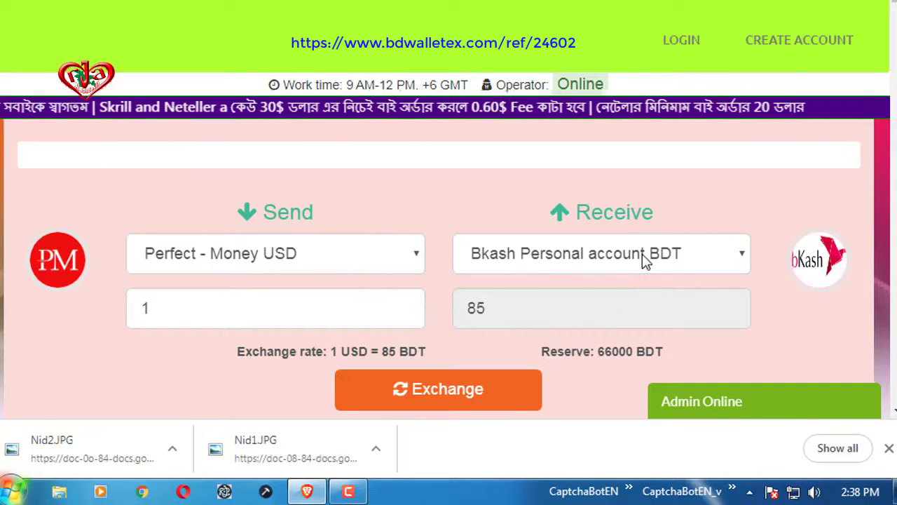
pyautogui.scroll(-2, 530, 258)
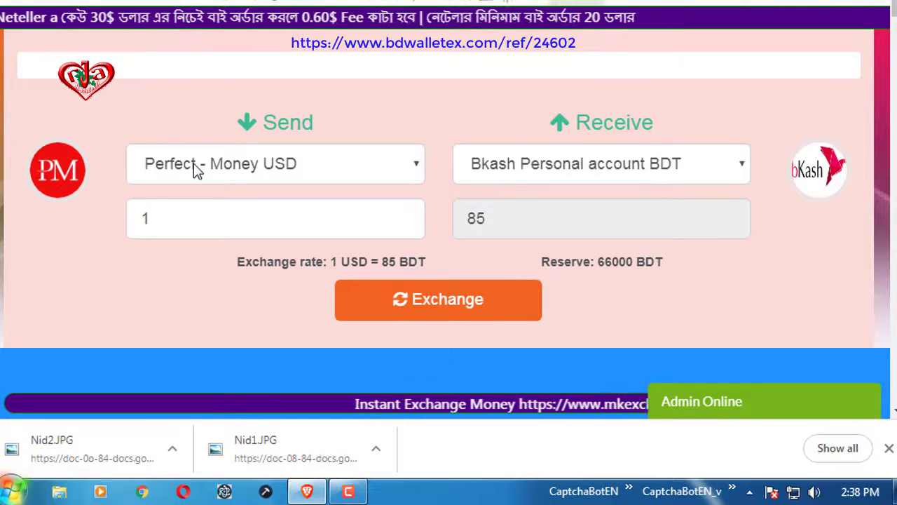
# Switch the send currency to PayPal USD, then to Rocket Agent BDT.
pyautogui.click(194, 169)
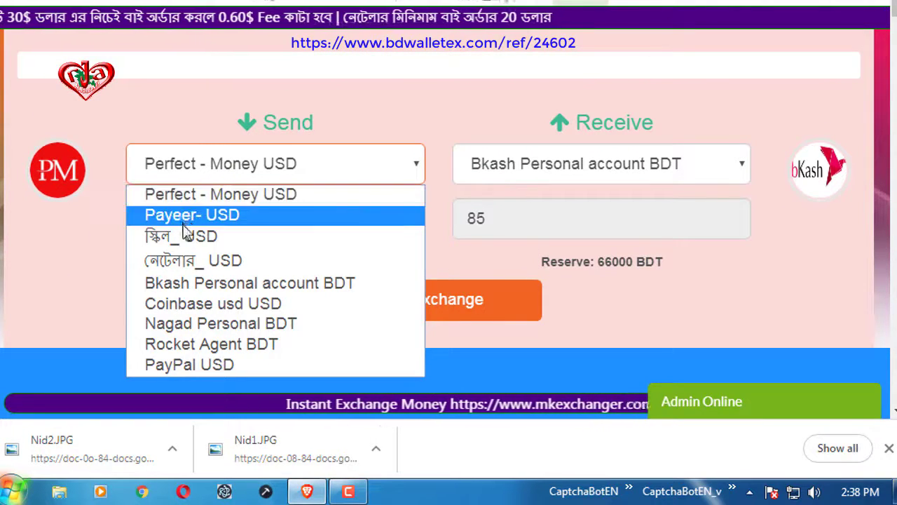
pyautogui.click(182, 366)
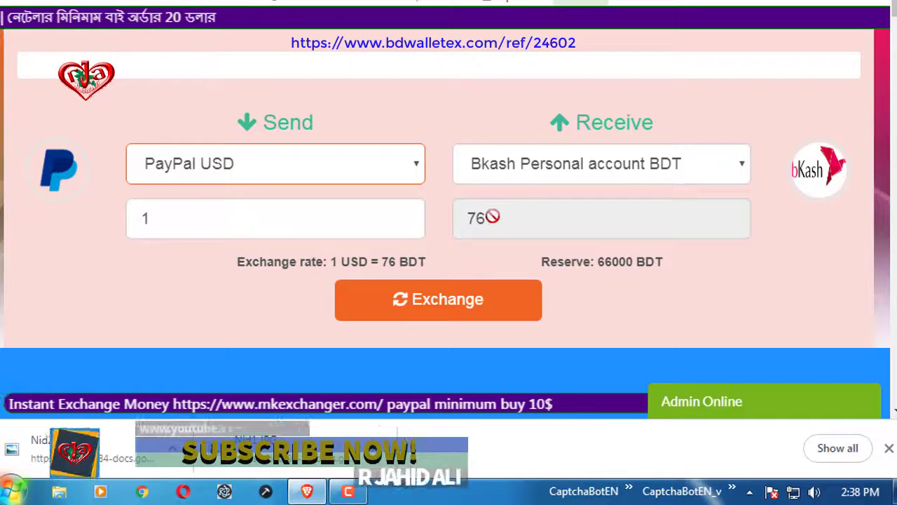
pyautogui.click(321, 166)
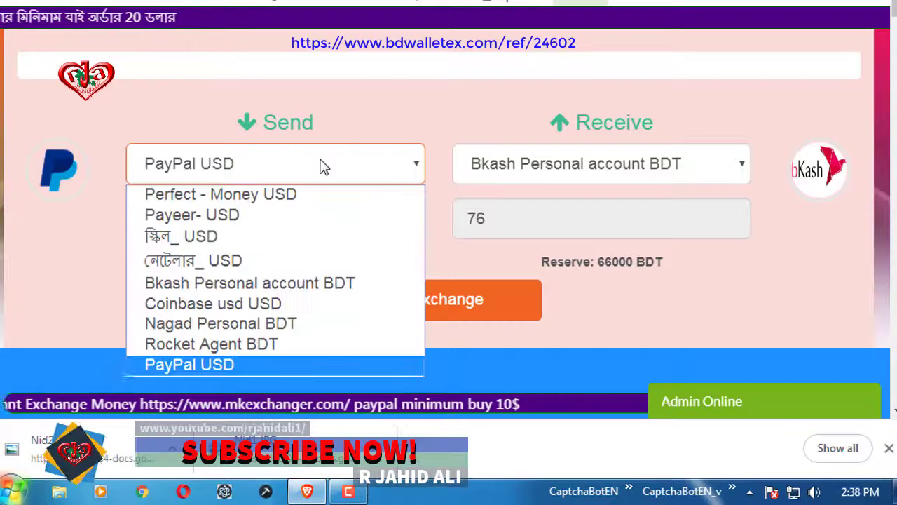
pyautogui.click(208, 344)
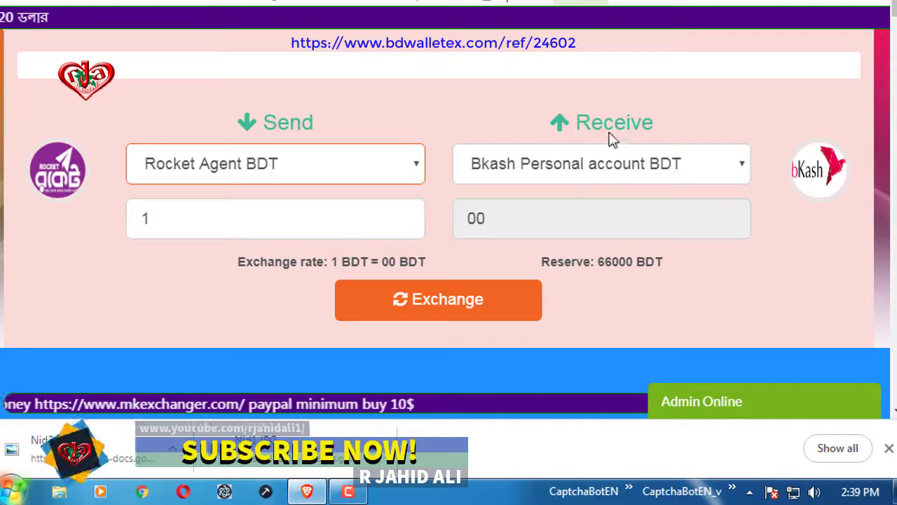
pyautogui.click(537, 176)
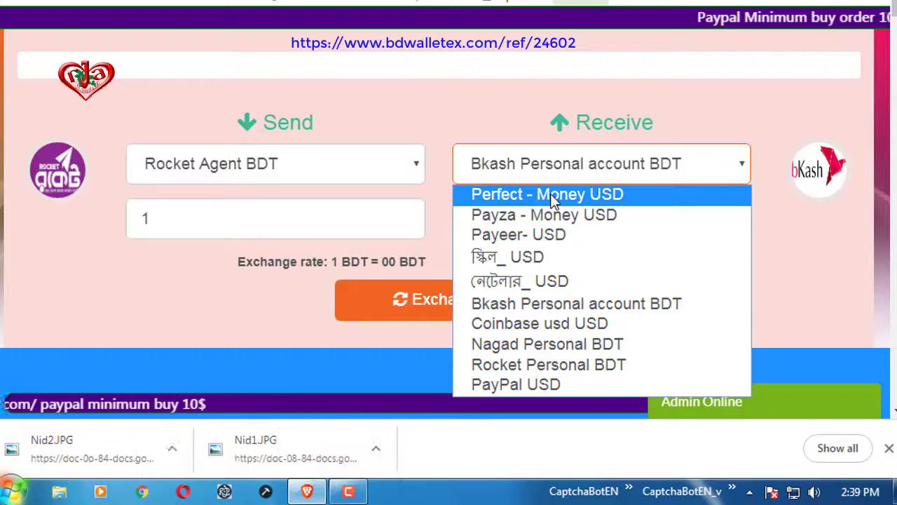
# Try Perfect - Money USD on both sides, then pair Coinbase usd USD with Rocket Personal BDT at 85 BDT.
pyautogui.click(550, 193)
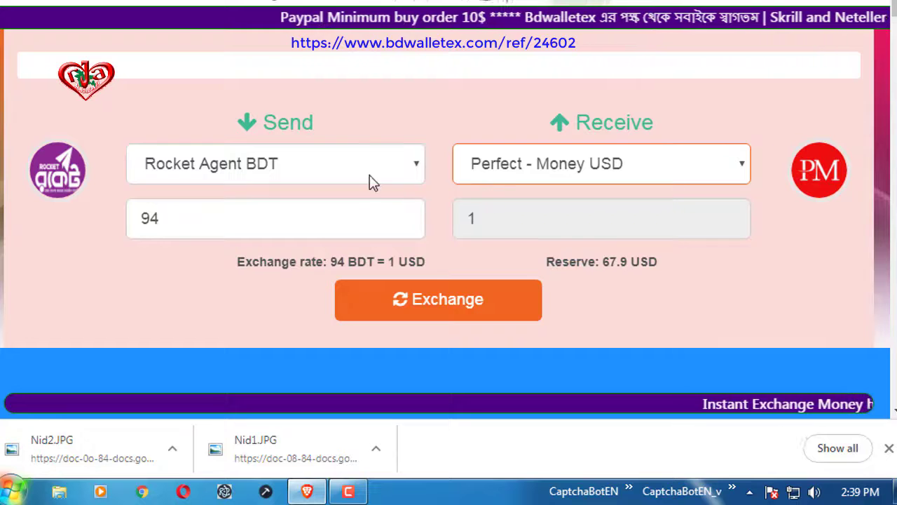
pyautogui.click(330, 174)
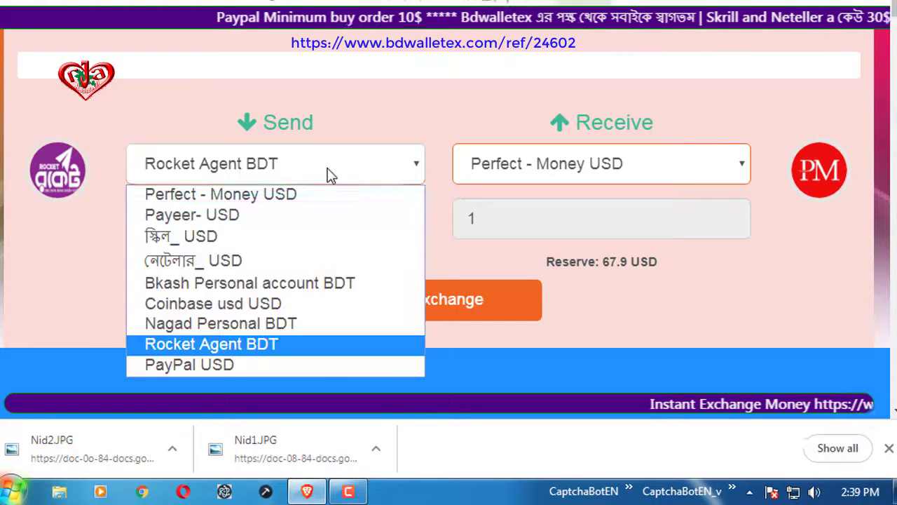
pyautogui.click(267, 194)
pyautogui.click(540, 180)
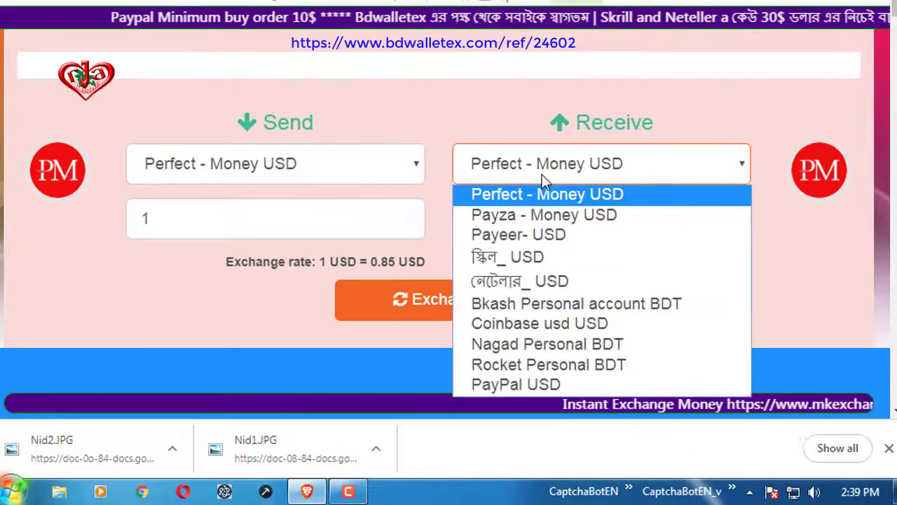
pyautogui.click(540, 364)
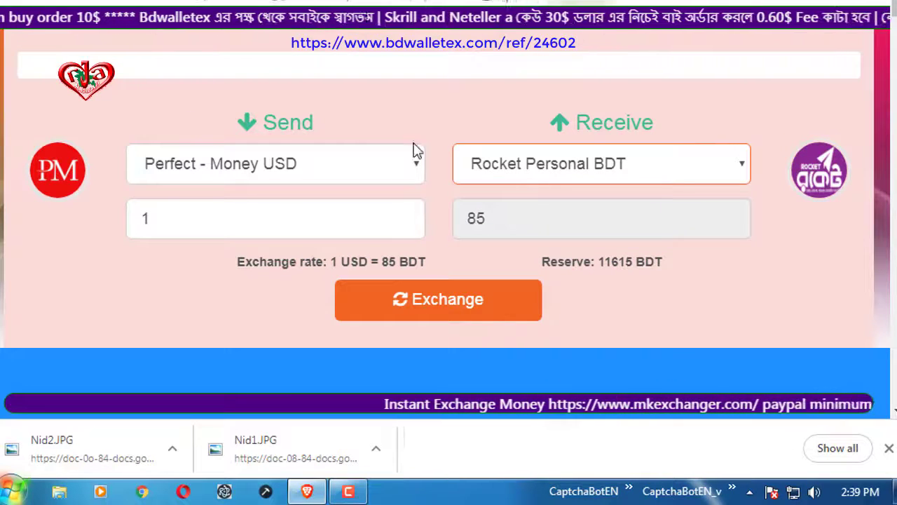
pyautogui.click(231, 169)
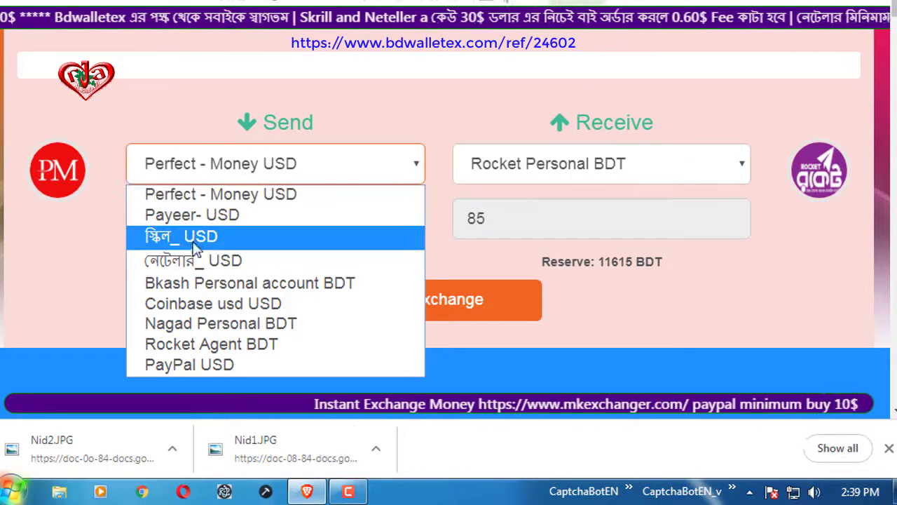
pyautogui.click(203, 303)
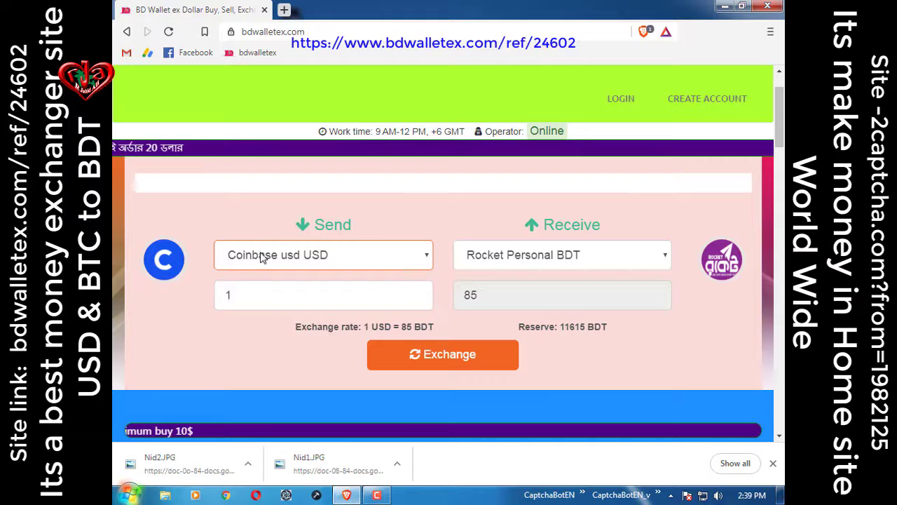
pyautogui.click(444, 354)
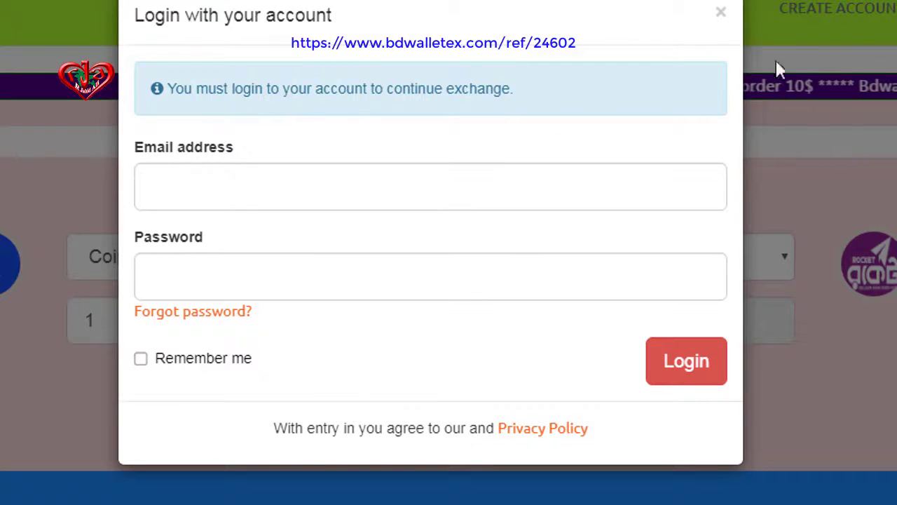
pyautogui.click(720, 16)
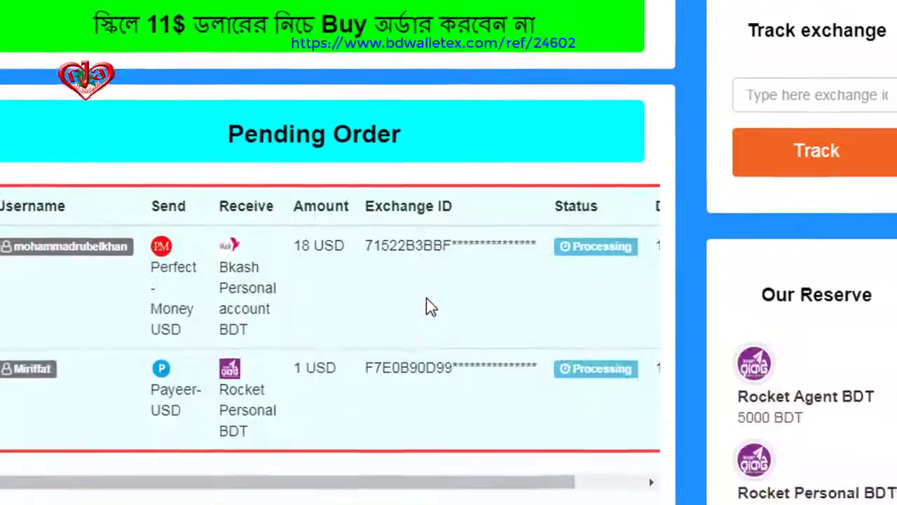
# Reload the page with F5, resetting the form to Perfect-Money USD to Bkash Personal BDT.
pyautogui.scroll(1, 435, 284)
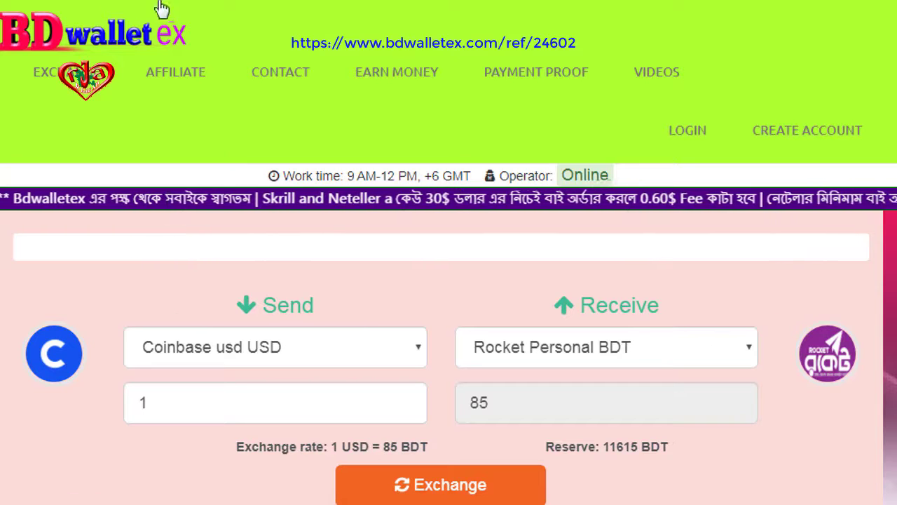
pyautogui.press('F5')
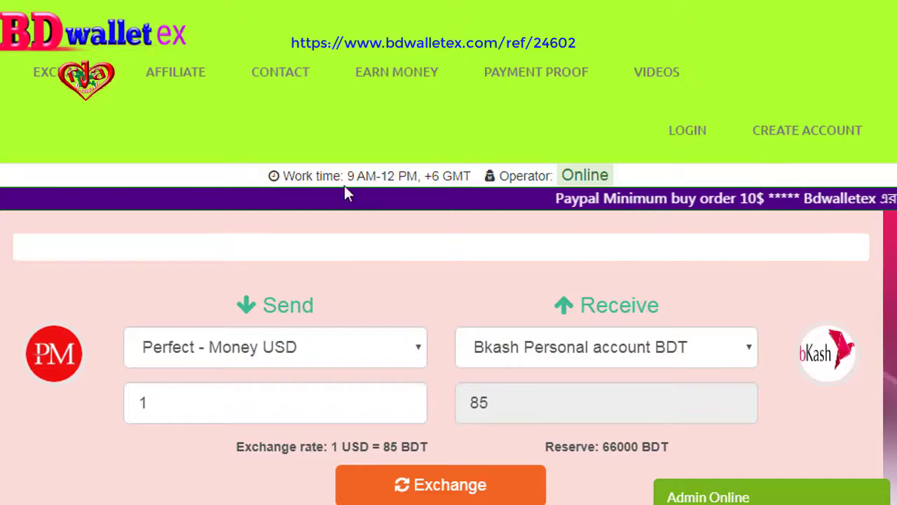
pyautogui.scroll(-5, 472, 286)
pyautogui.scroll(-5, 472, 287)
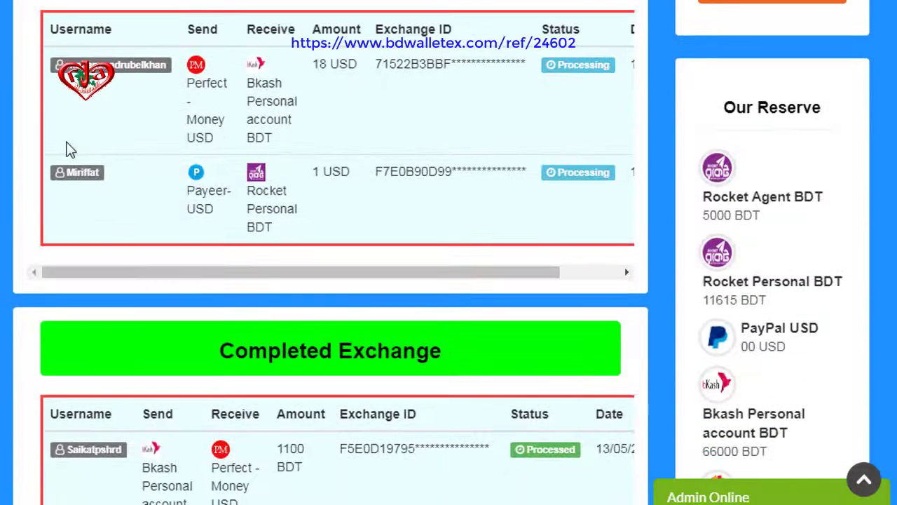
pyautogui.scroll(1, 363, 270)
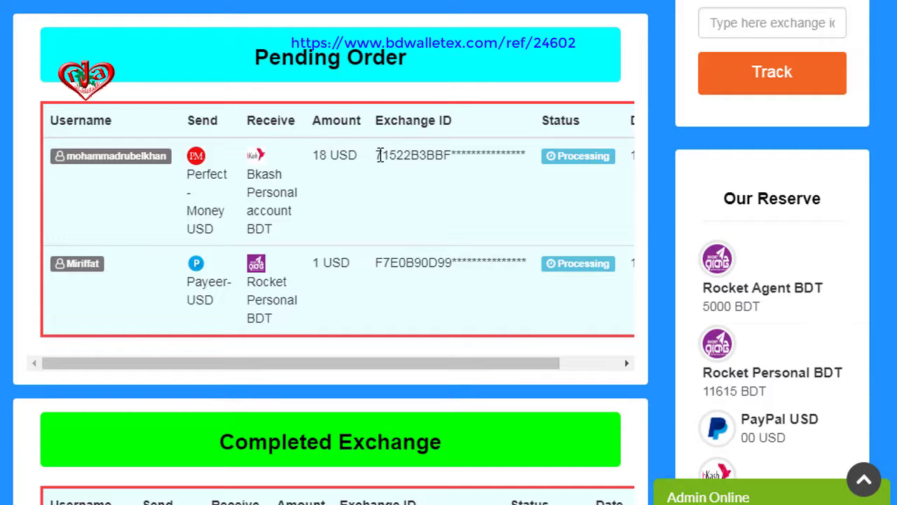
# Select the first pending order's exchange ID and scroll through the Pending Order and Completed Exchange tables.
pyautogui.moveTo(379, 156); pyautogui.dragTo(553, 174)
pyautogui.scroll(-3, 364, 323)
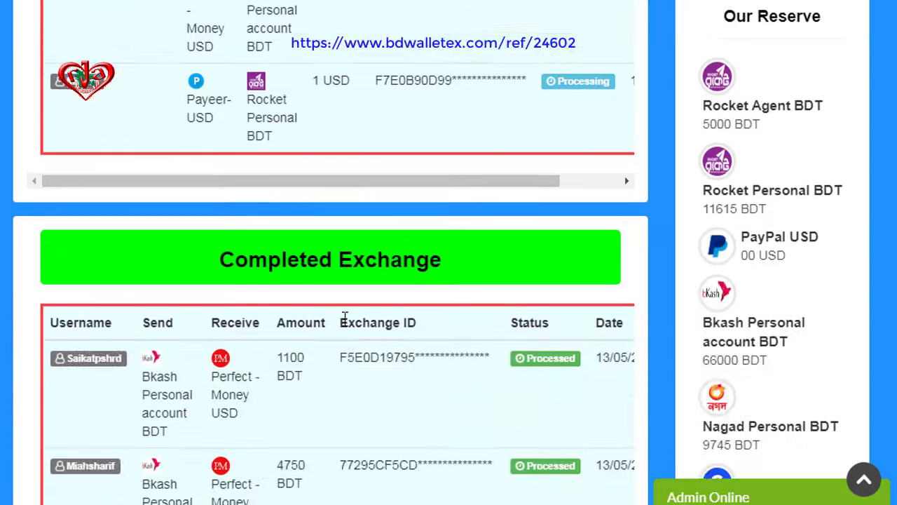
pyautogui.scroll(-3, 365, 343)
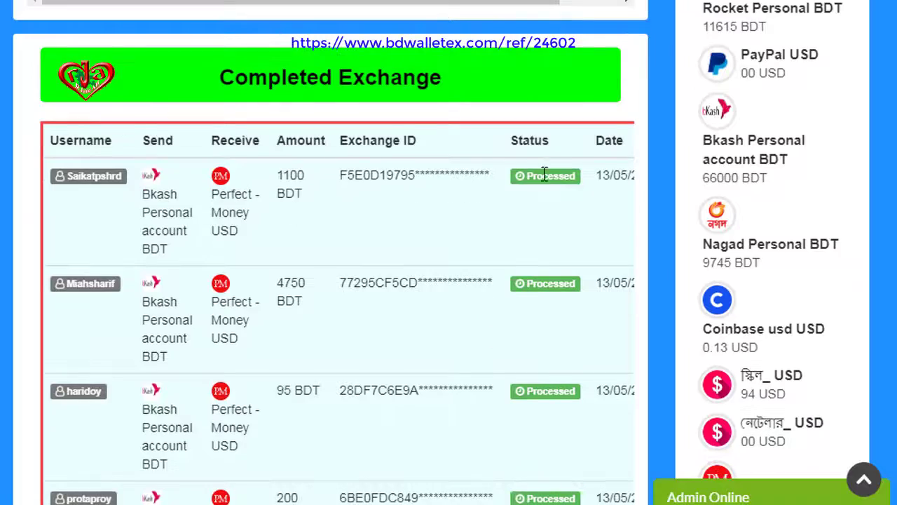
pyautogui.scroll(-4, 190, 360)
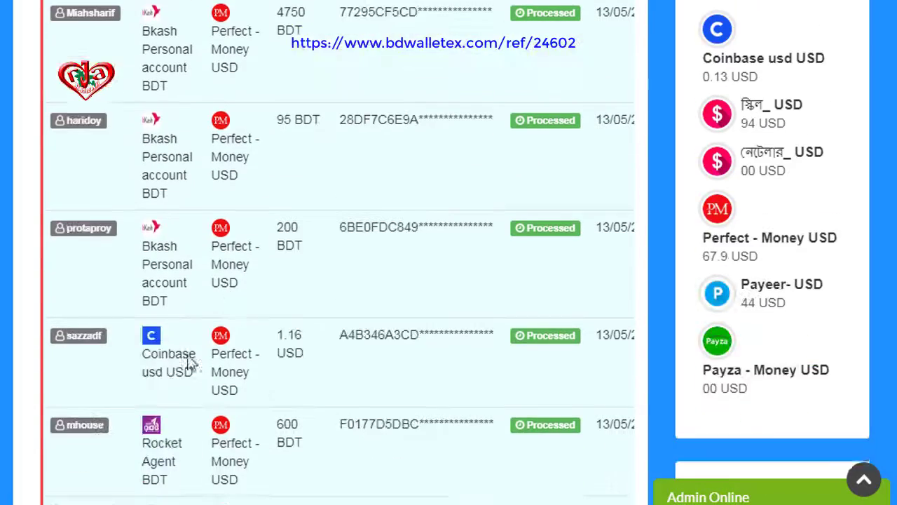
pyautogui.scroll(-5, 160, 400)
pyautogui.scroll(-3, 155, 395)
pyautogui.scroll(-4, 160, 401)
pyautogui.scroll(5, 160, 401)
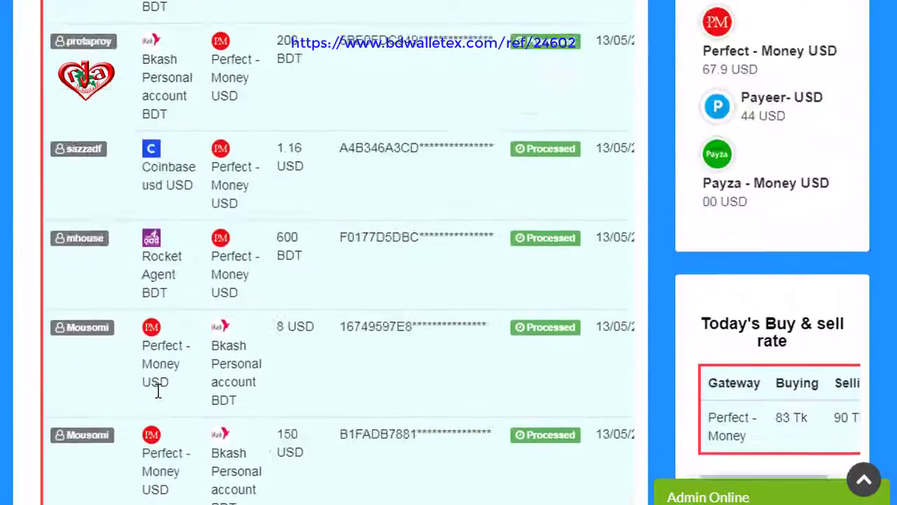
pyautogui.scroll(5, 156, 387)
pyautogui.scroll(5, 153, 386)
pyautogui.scroll(5, 157, 389)
pyautogui.scroll(3, 157, 390)
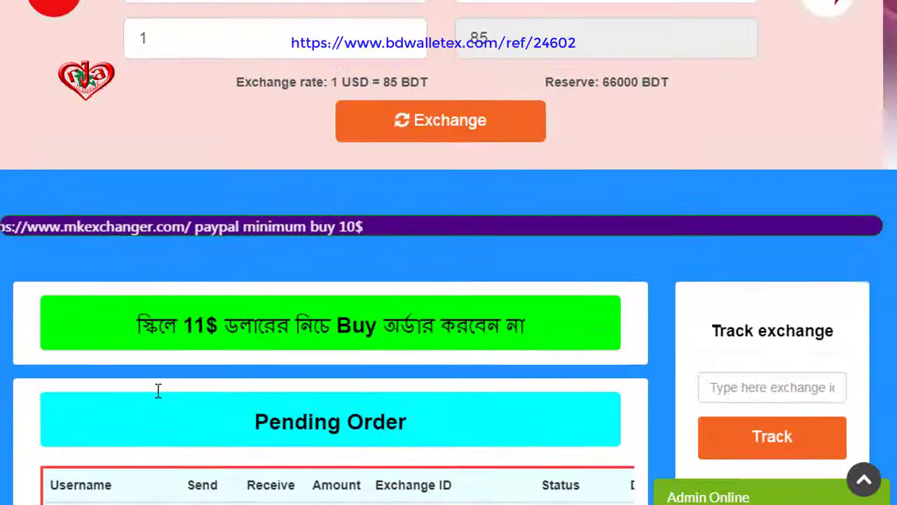
pyautogui.scroll(3, 158, 392)
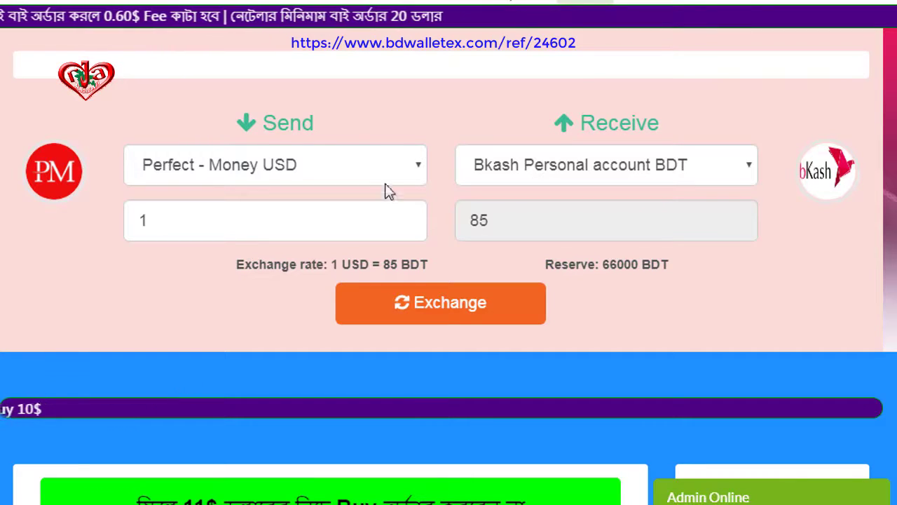
pyautogui.scroll(3, 416, 329)
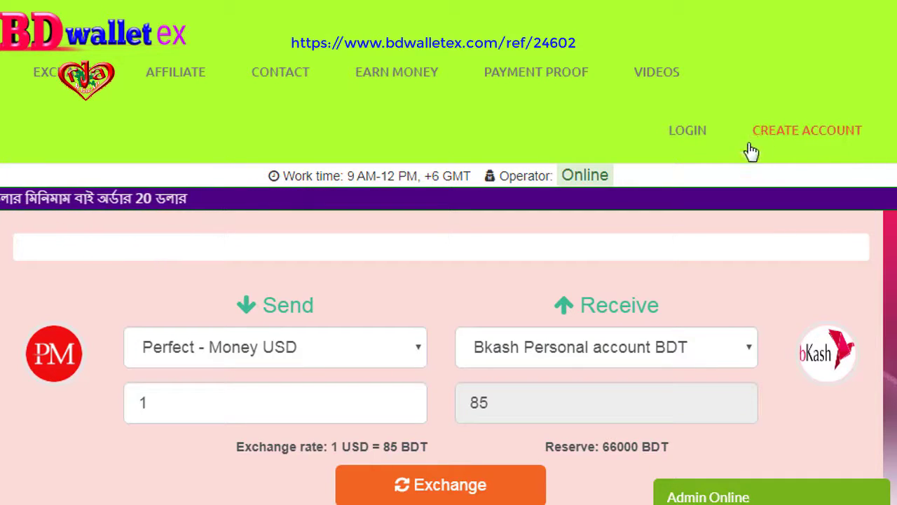
# Open the CREATE ACCOUNT form, enter a username, and begin typing the e-mail address.
pyautogui.click(793, 141)
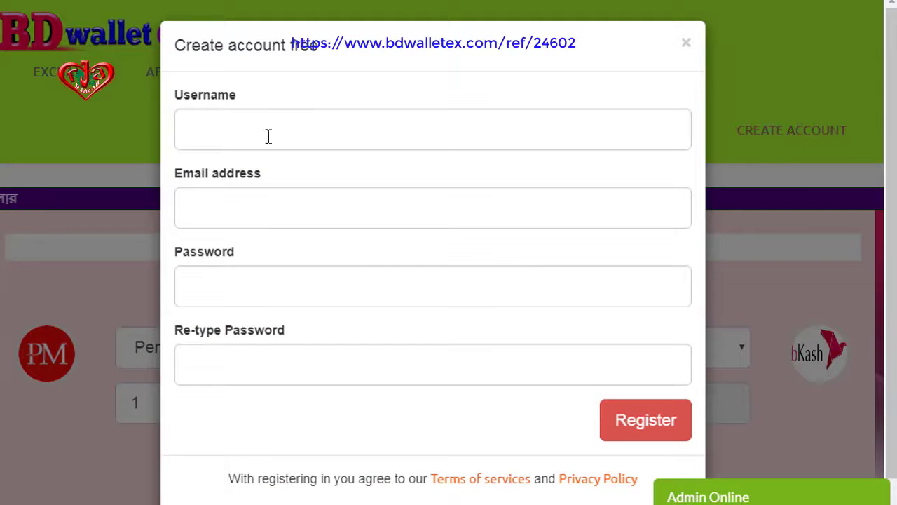
pyautogui.click(276, 130)
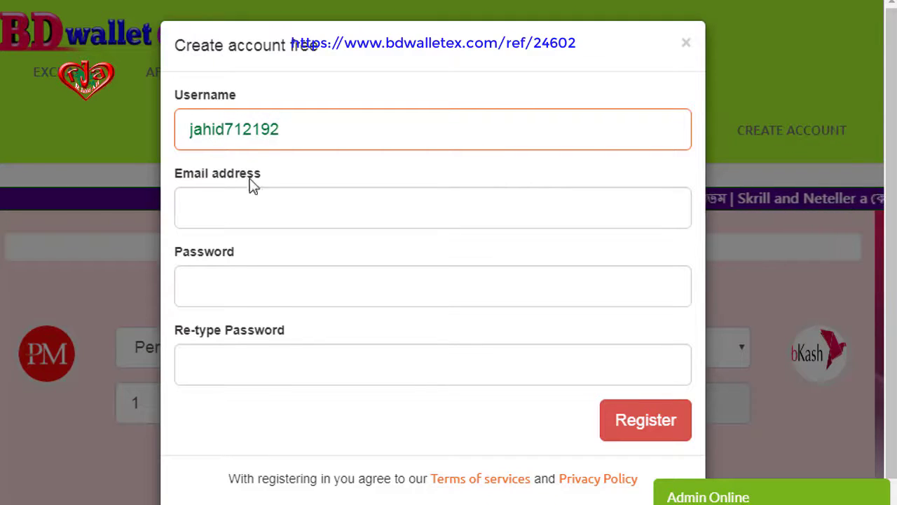
pyautogui.click(220, 208)
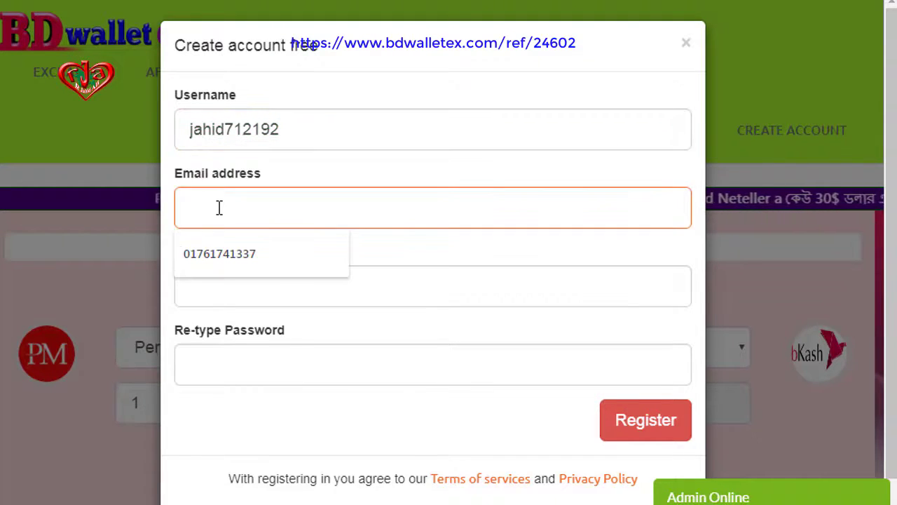
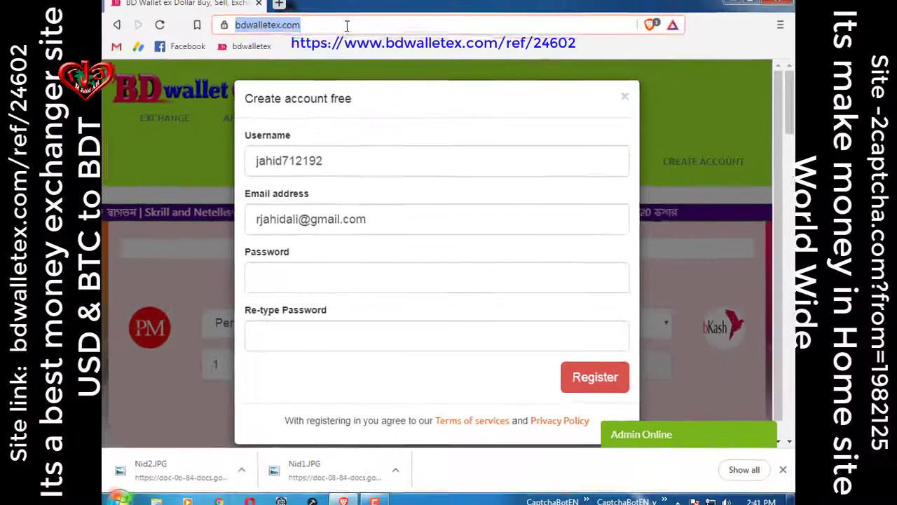
# Type the password text in the address bar and copy it to the clipboard.
pyautogui.click(350, 31)
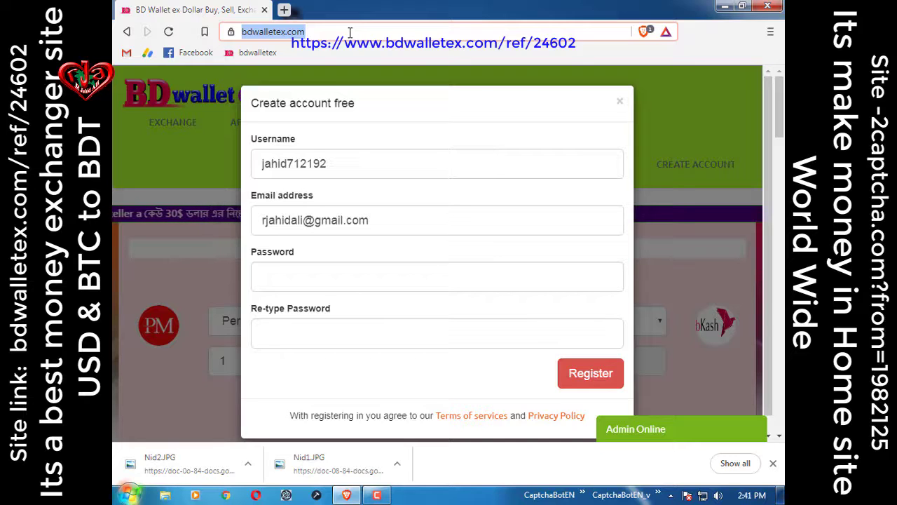
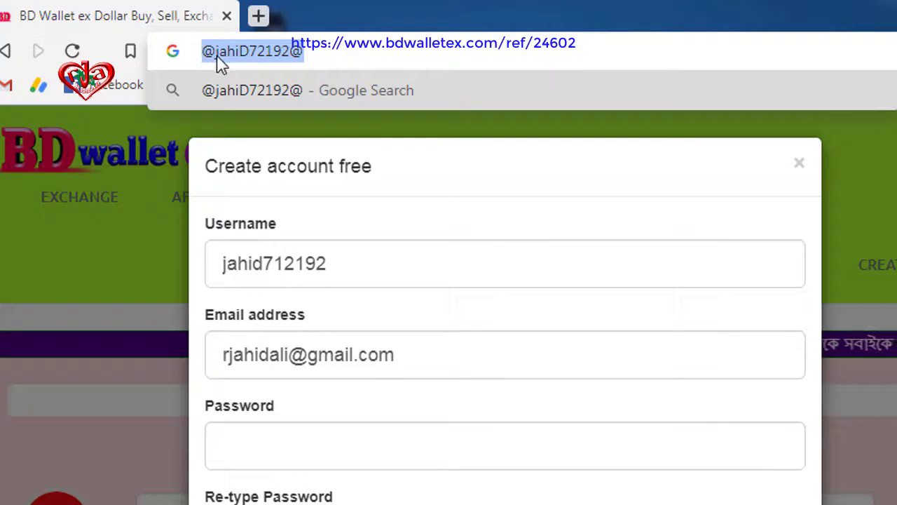
pyautogui.rightClick(254, 56)
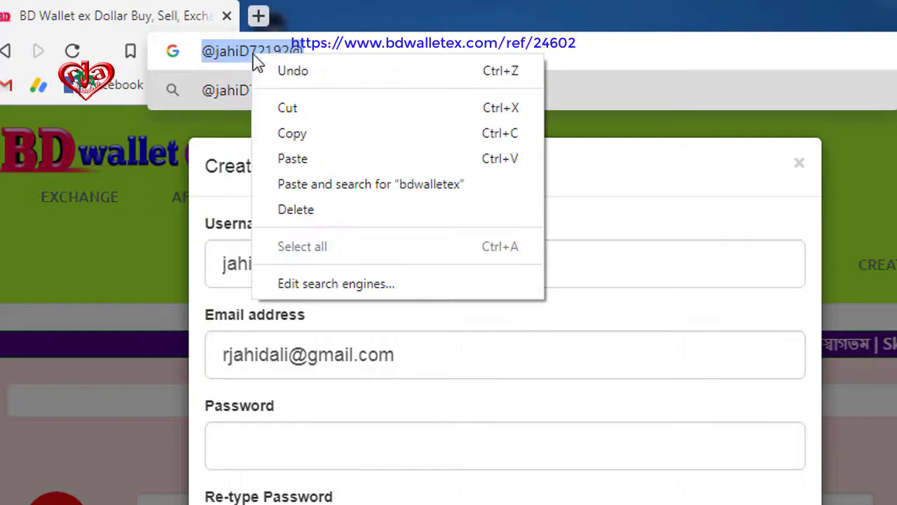
pyautogui.click(303, 133)
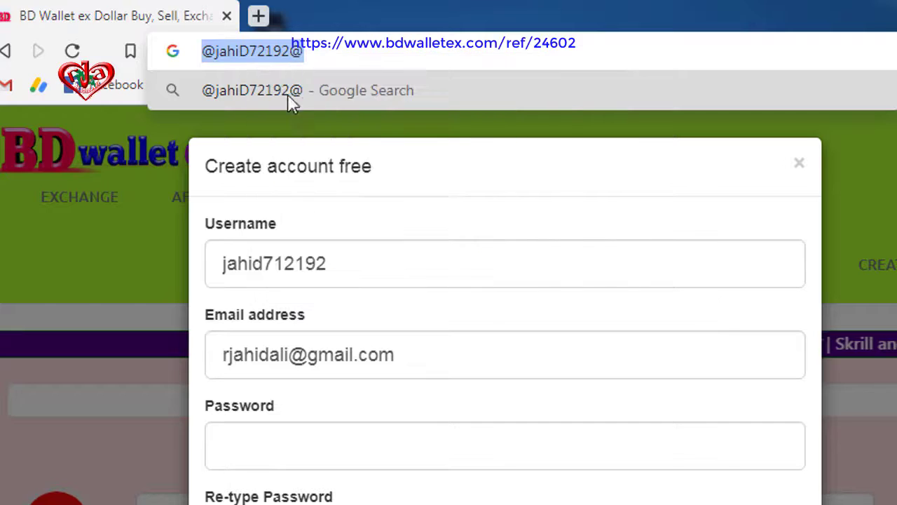
# Paste the copied password into a new blank tab, then return to the BD Wallet tab.
pyautogui.click(258, 15)
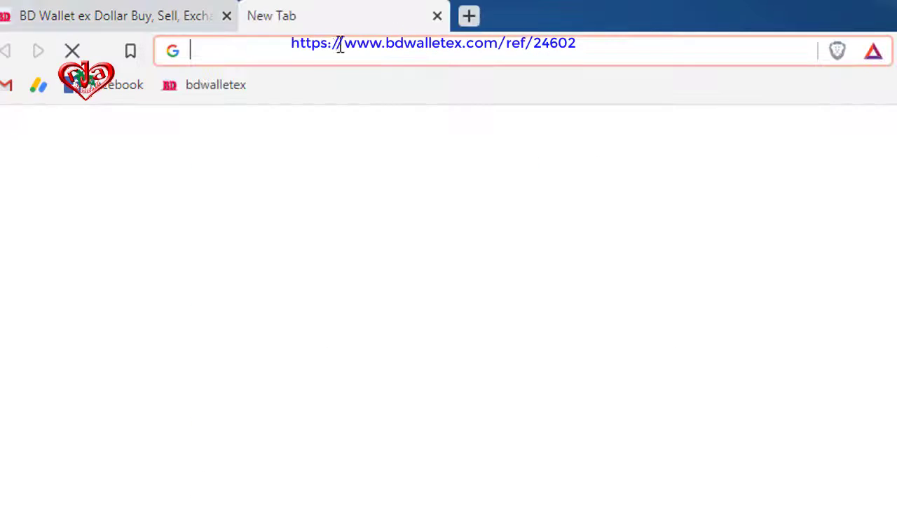
pyautogui.rightClick(288, 50)
pyautogui.click(339, 156)
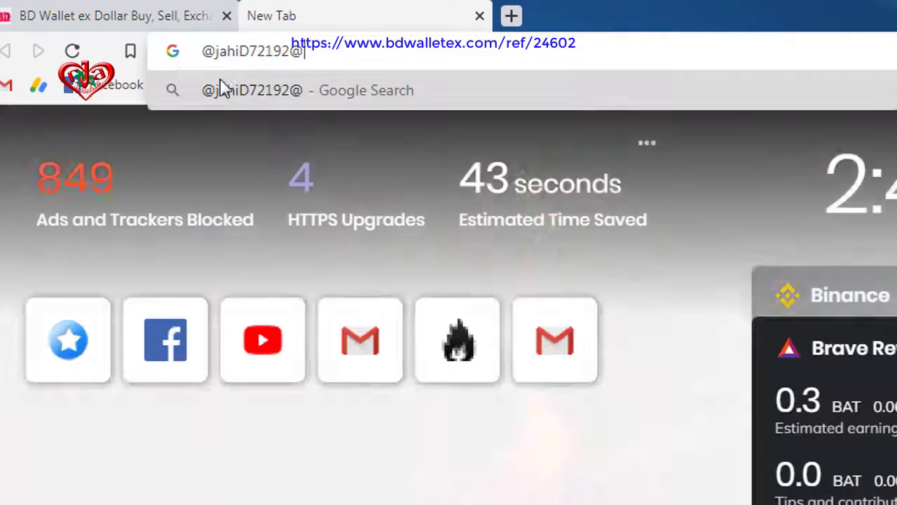
pyautogui.click(153, 28)
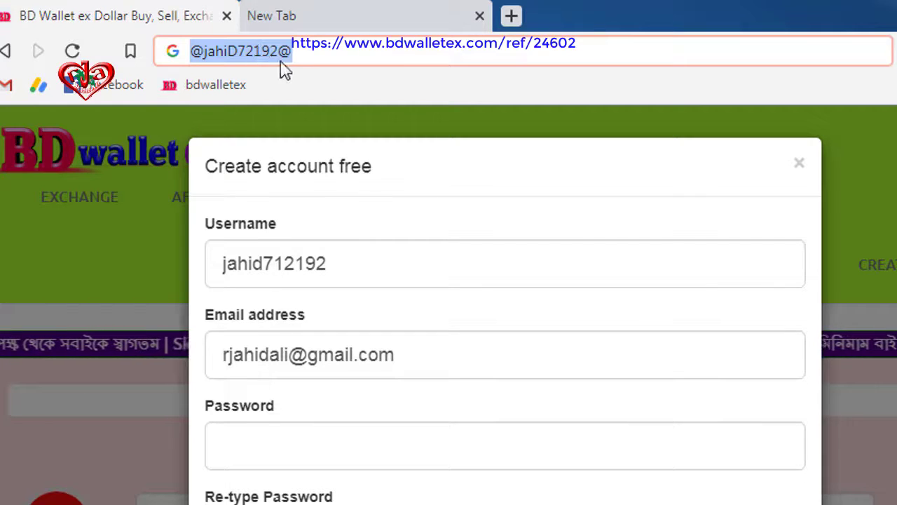
# Paste the password into both the Password and Re-type Password fields.
pyautogui.rightClick(262, 451)
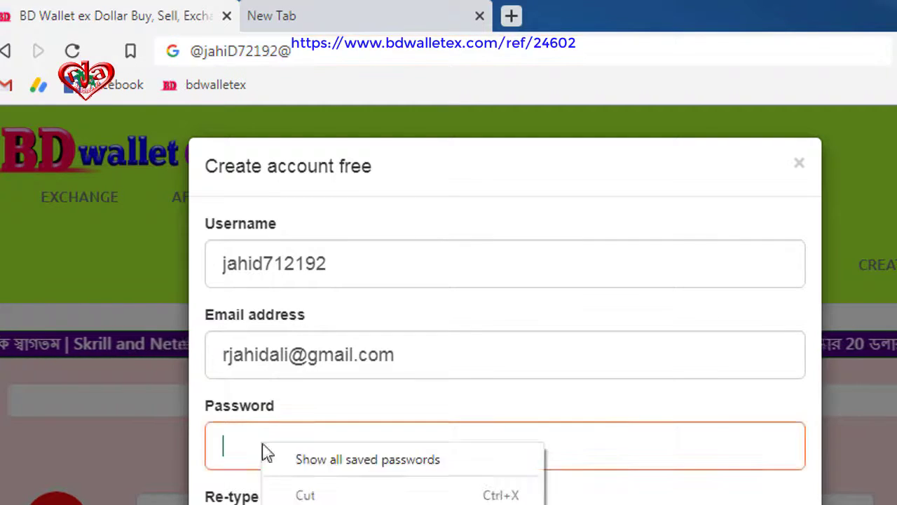
pyautogui.hotkey('ctrl', 'v')
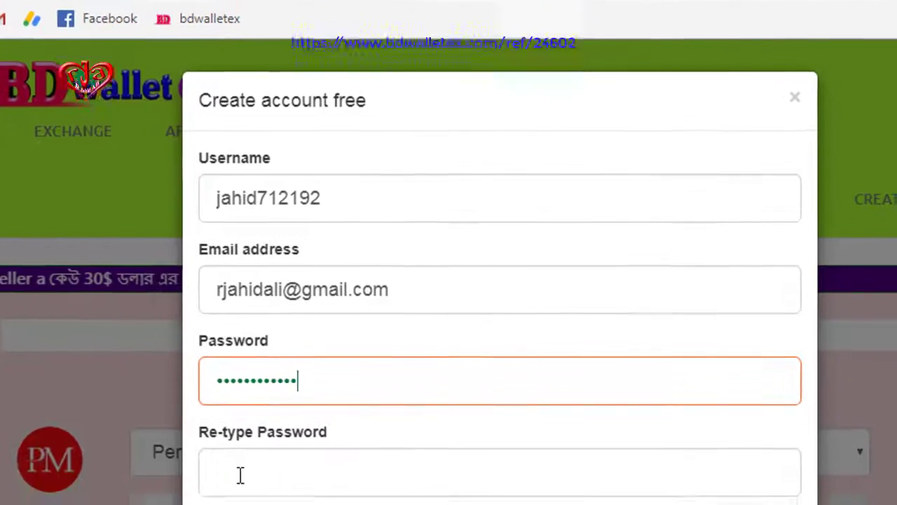
pyautogui.rightClick(242, 410)
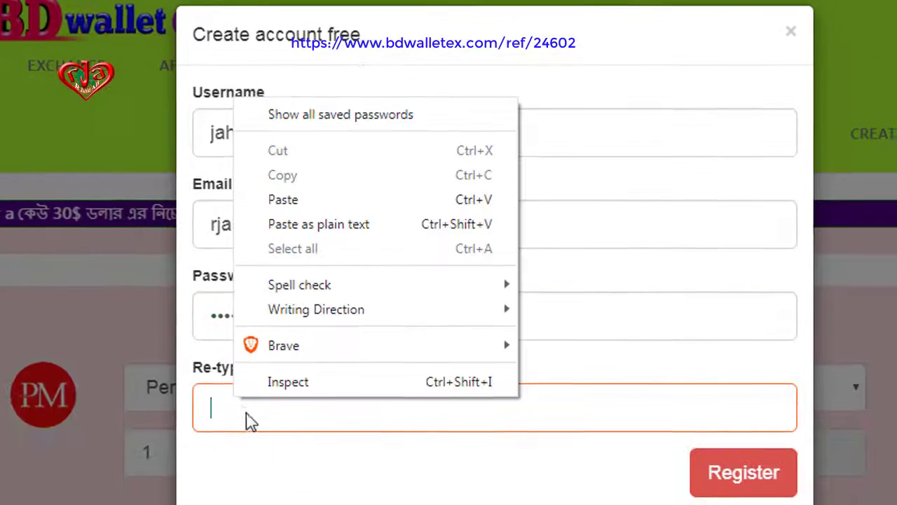
pyautogui.click(276, 201)
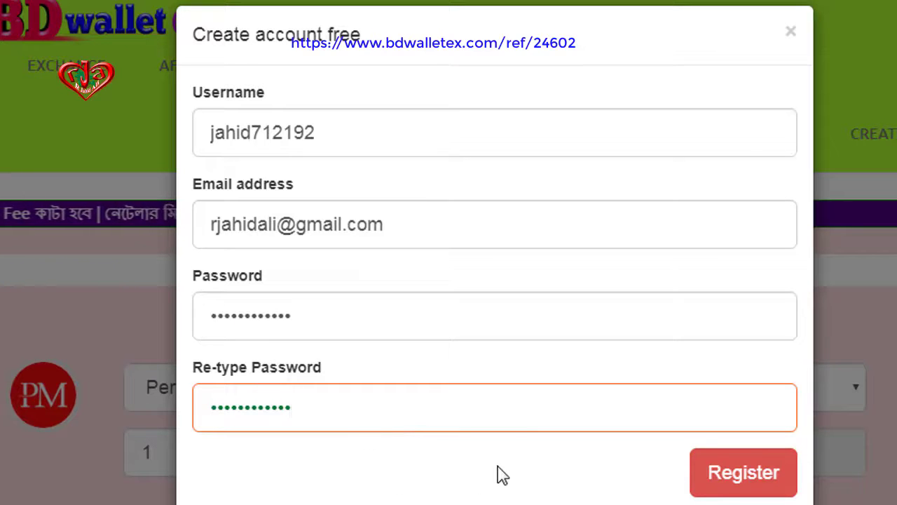
# Register the new account and save its login in the browser.
pyautogui.scroll(-1, 500, 474)
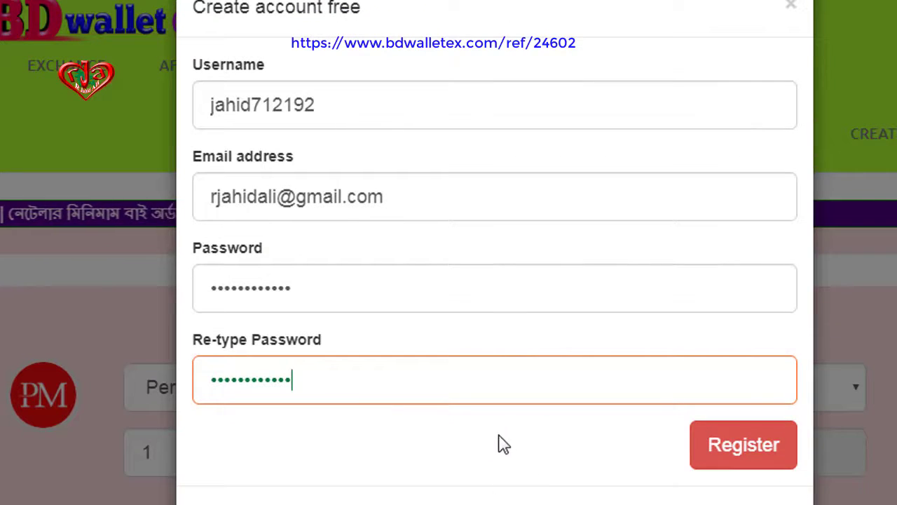
pyautogui.click(728, 459)
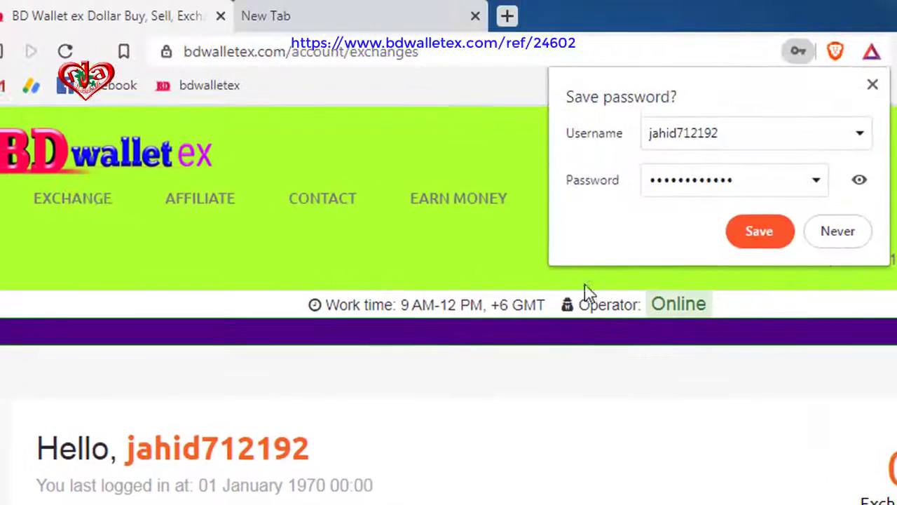
pyautogui.click(751, 237)
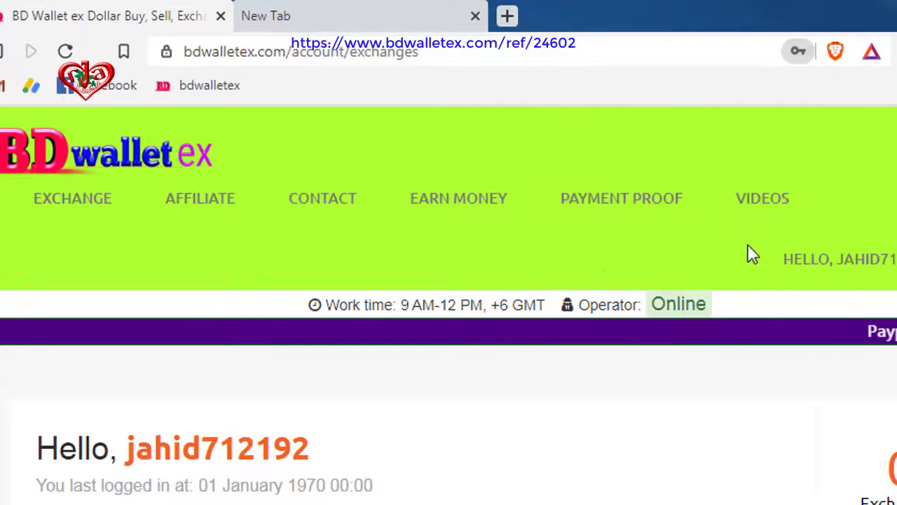
# Attempt the 1 USD Perfect Money to Bkash exchange from the EXCHANGE page.
pyautogui.scroll(-2, 449, 301)
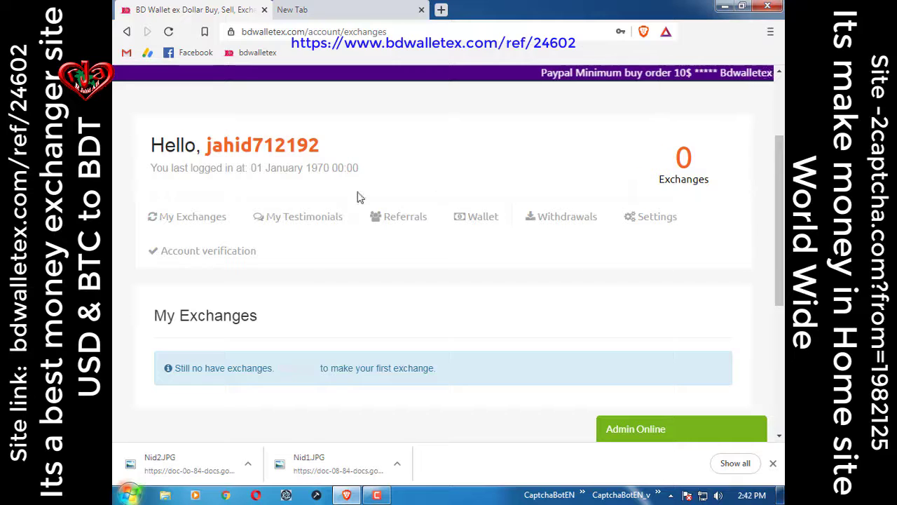
pyautogui.scroll(2, 294, 301)
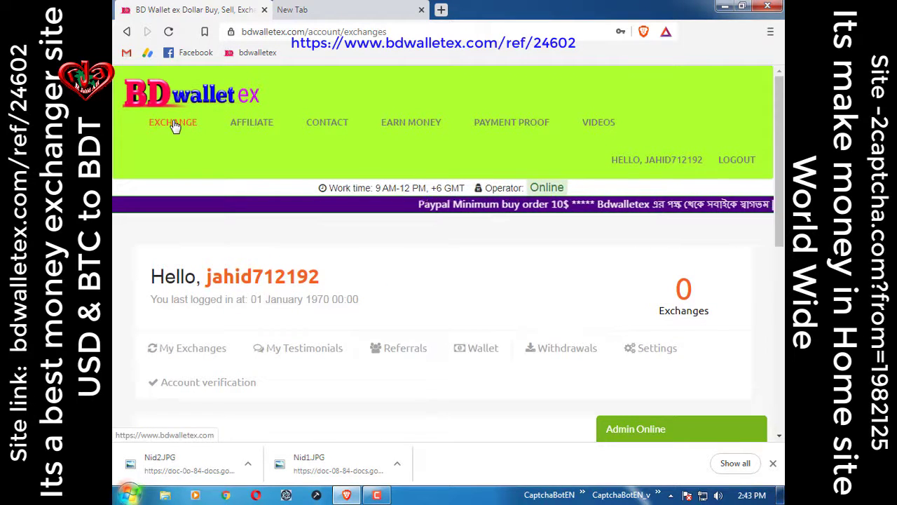
pyautogui.click(174, 124)
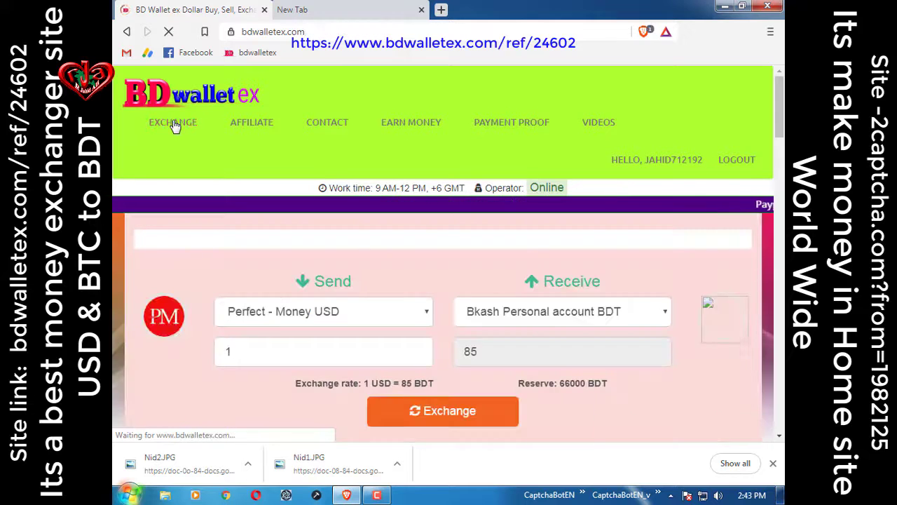
pyautogui.scroll(-1, 463, 322)
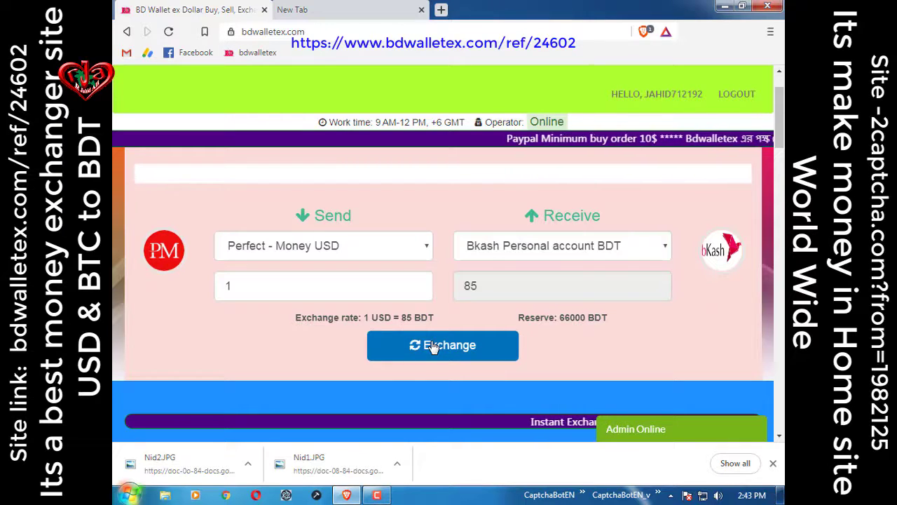
pyautogui.click(454, 357)
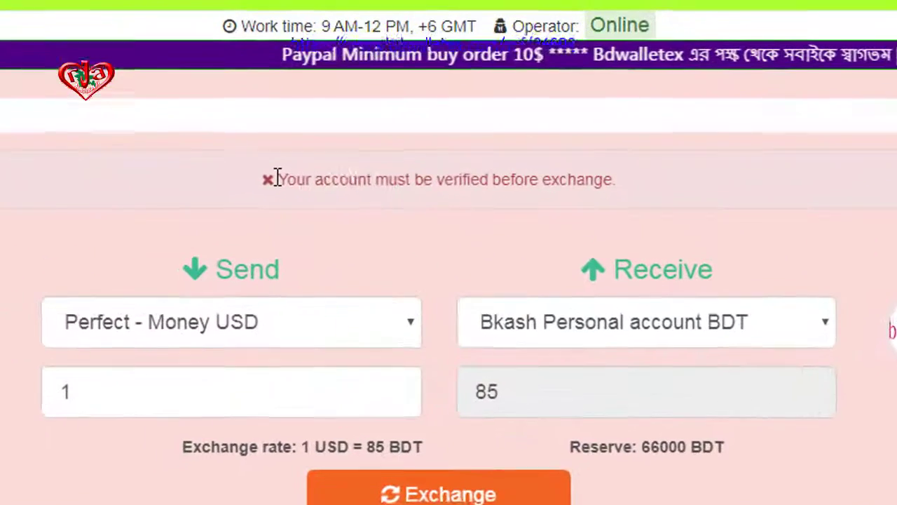
# Select the verification warning text, then dismiss the downloads bar and the Admin Online chat.
pyautogui.moveTo(349, 211); pyautogui.dragTo(454, 209)
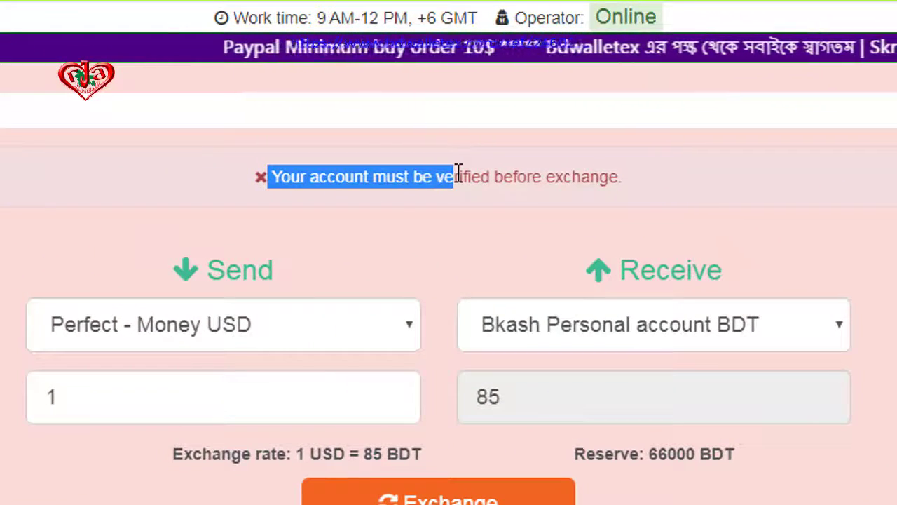
pyautogui.moveTo(459, 172); pyautogui.dragTo(637, 180)
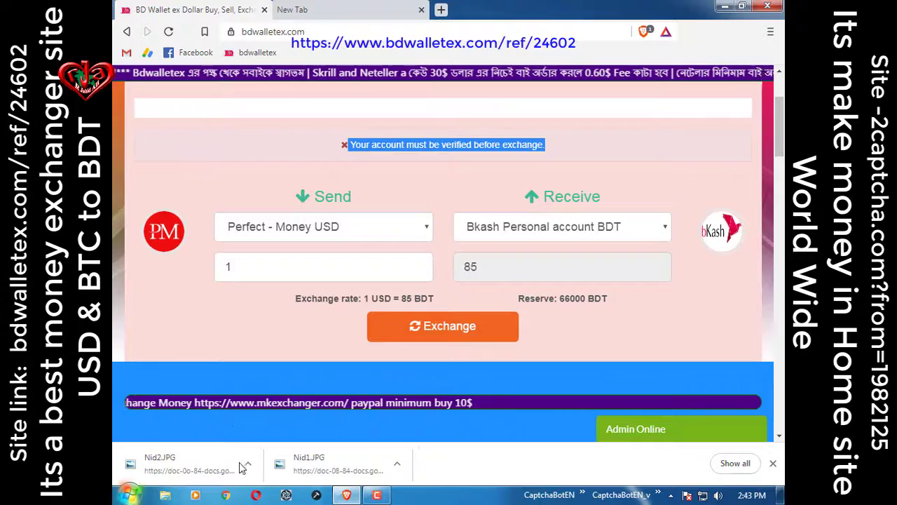
pyautogui.click(774, 464)
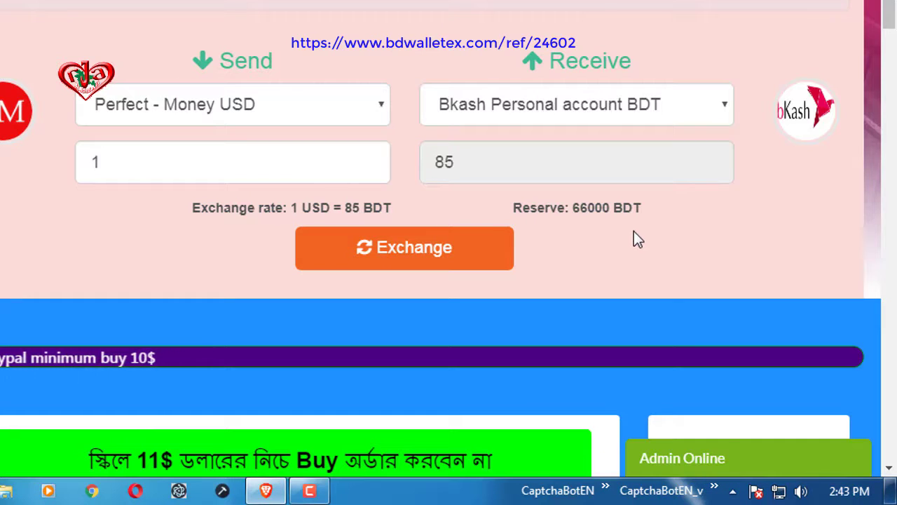
pyautogui.click(729, 460)
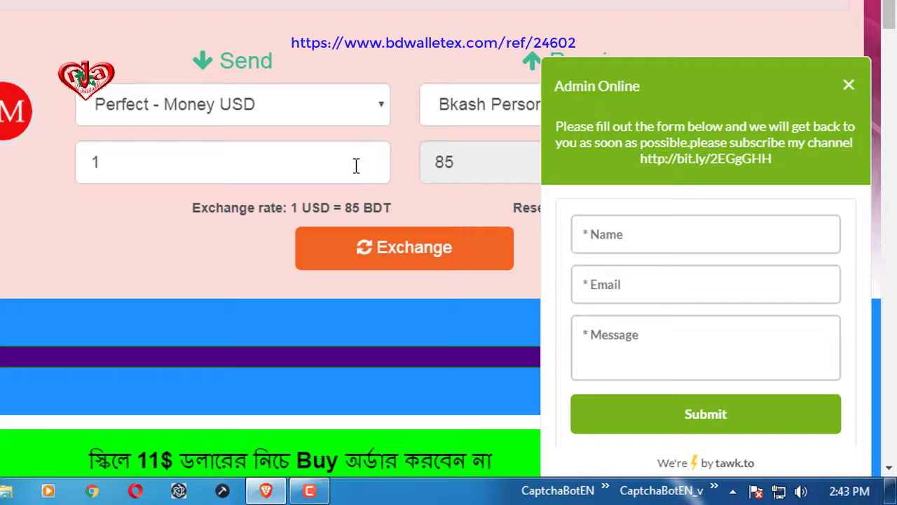
pyautogui.click(849, 87)
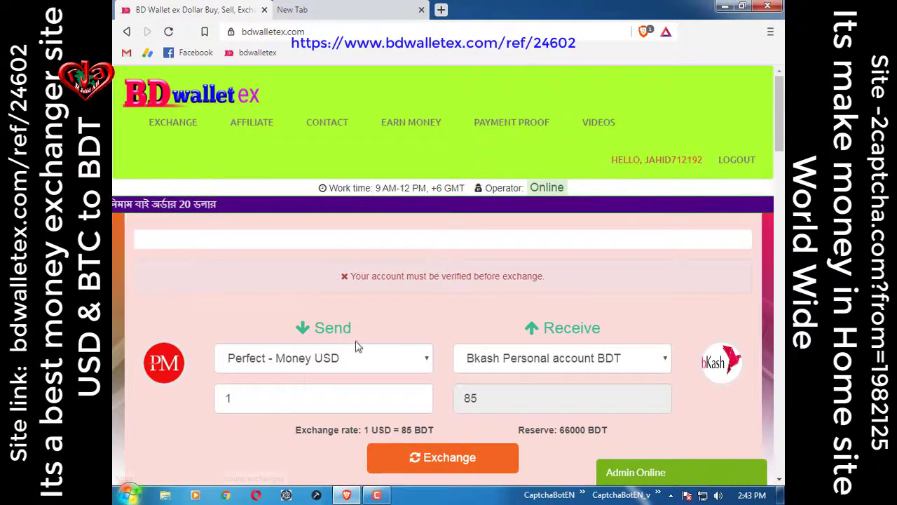
# Go to the profile via the HELLO link and view My Exchanges showing 0 exchanges.
pyautogui.scroll(-3, 550, 306)
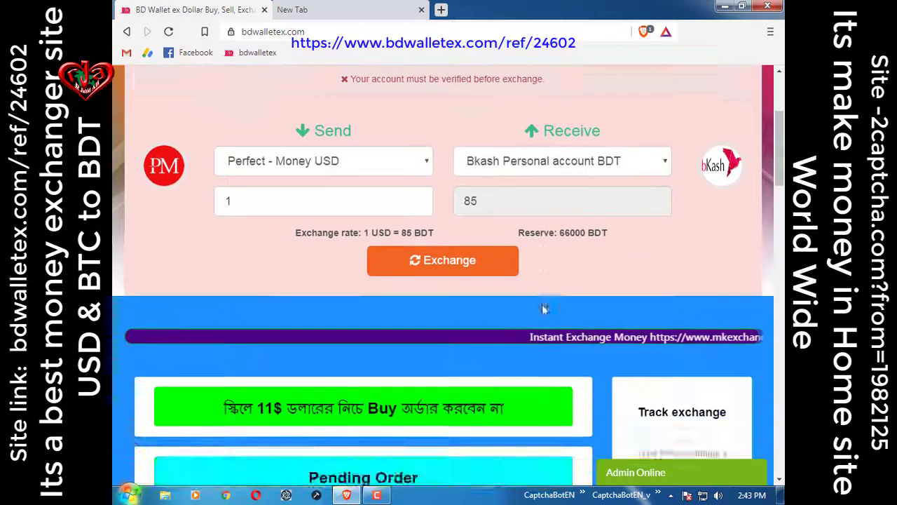
pyautogui.scroll(3, 556, 262)
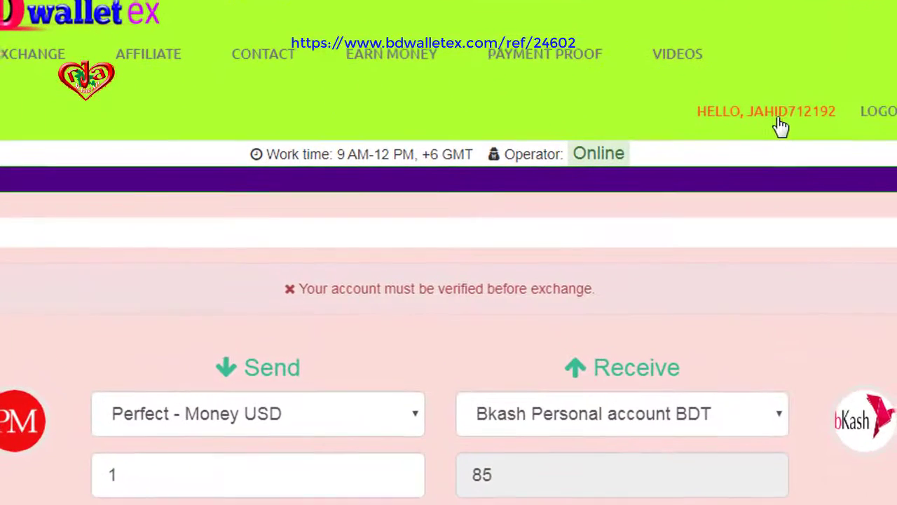
pyautogui.click(784, 125)
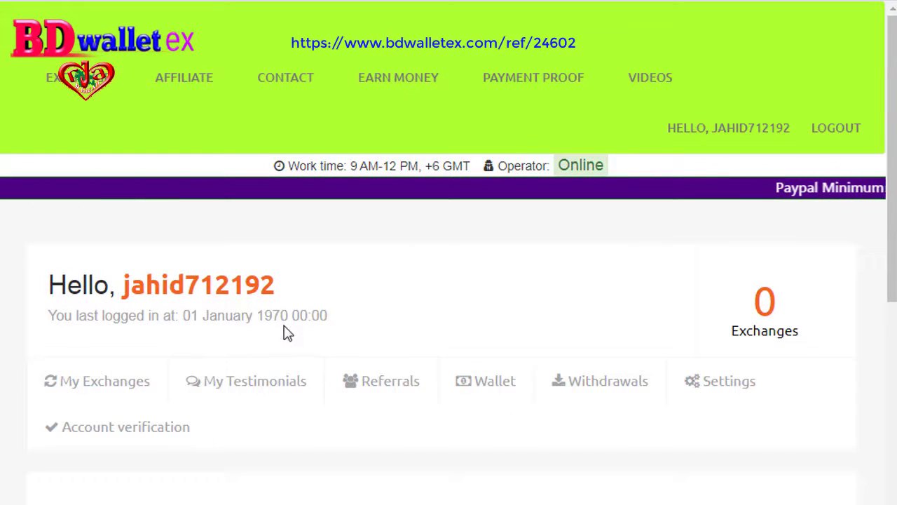
pyautogui.scroll(-3, 166, 307)
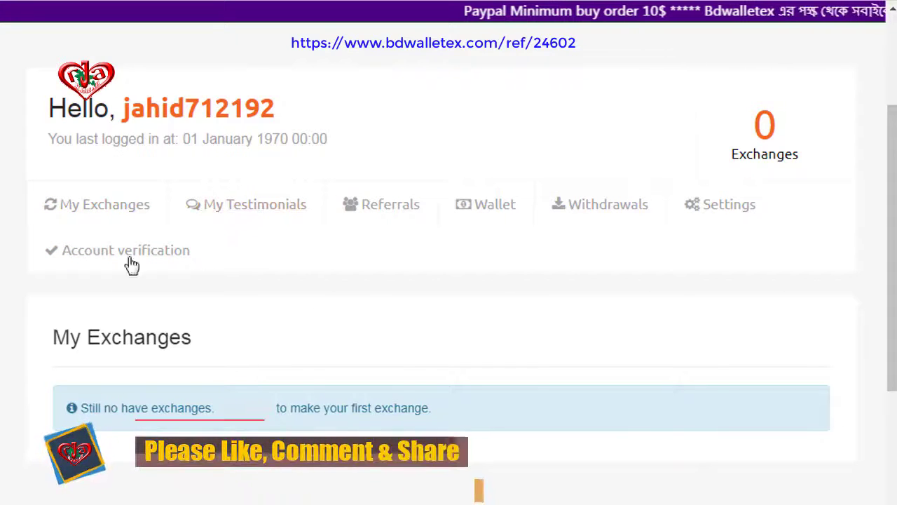
pyautogui.scroll(-2, 189, 296)
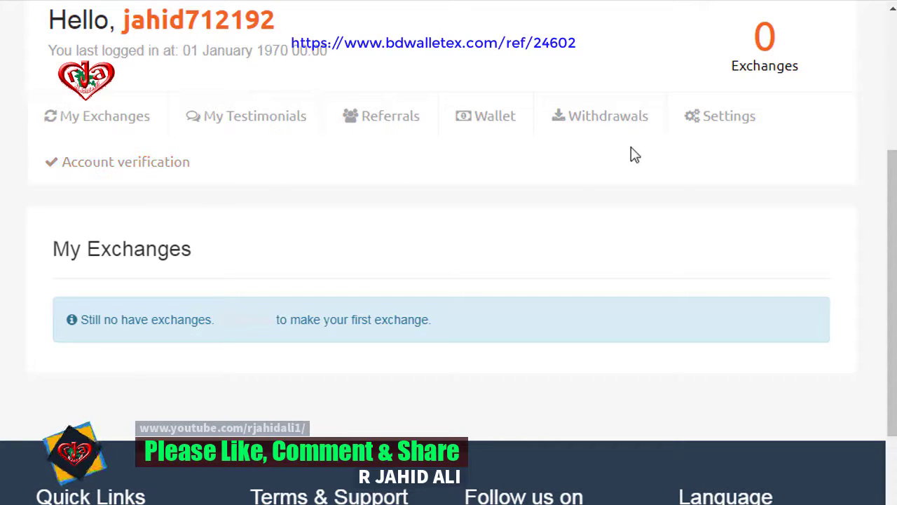
pyautogui.scroll(4, 535, 236)
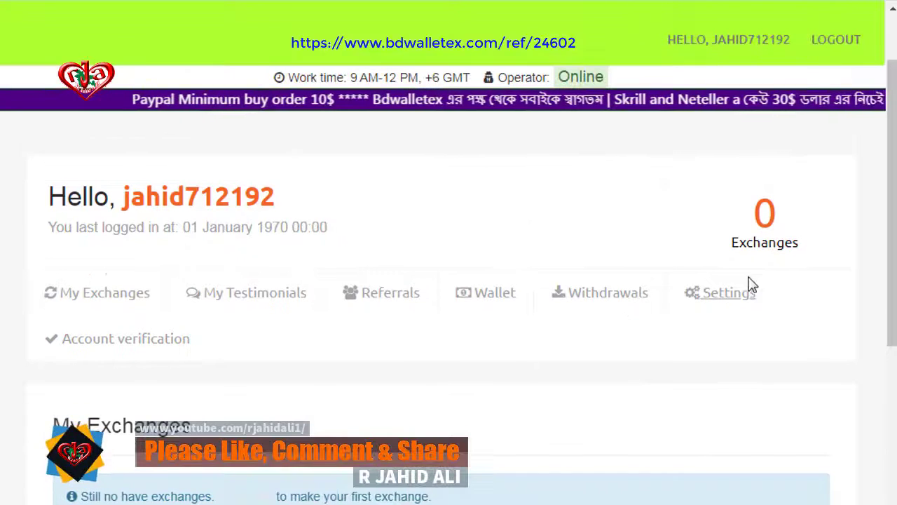
pyautogui.scroll(2, 668, 355)
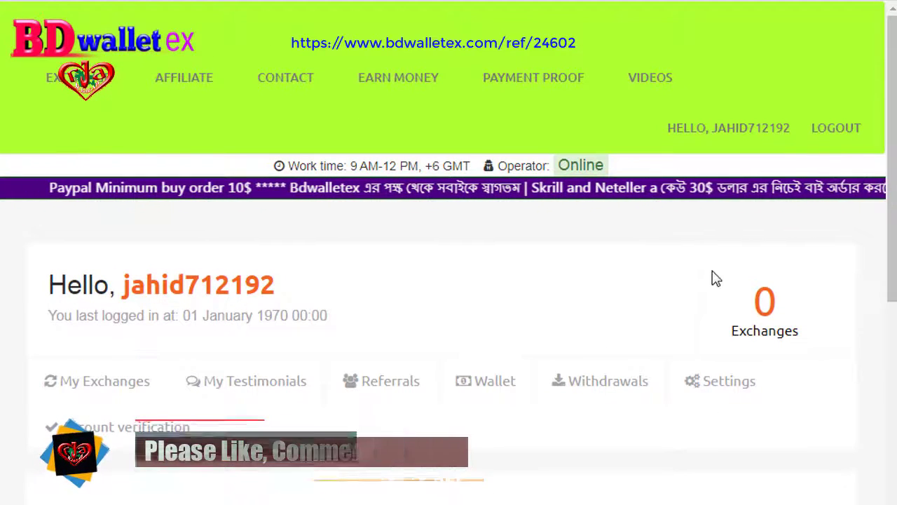
pyautogui.scroll(-4, 547, 384)
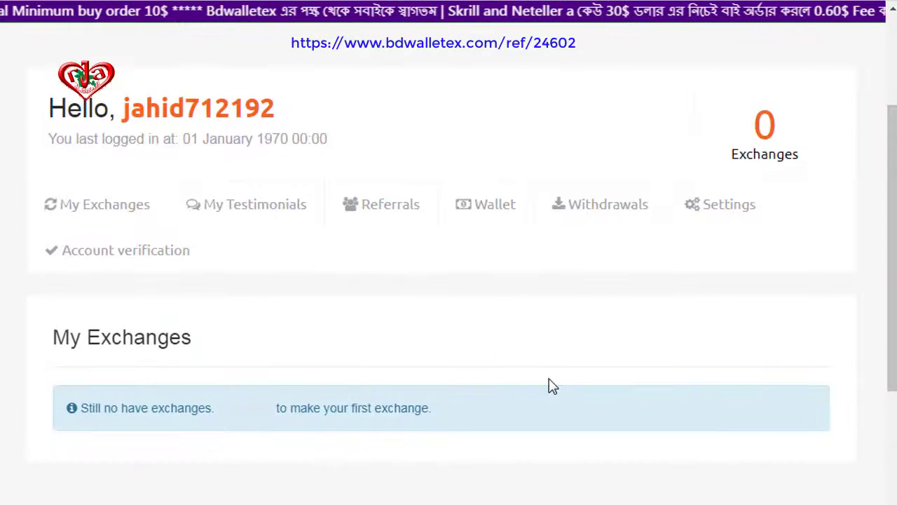
# Switch to the Settings tab and focus the Current password field of the change-password form.
pyautogui.click(729, 204)
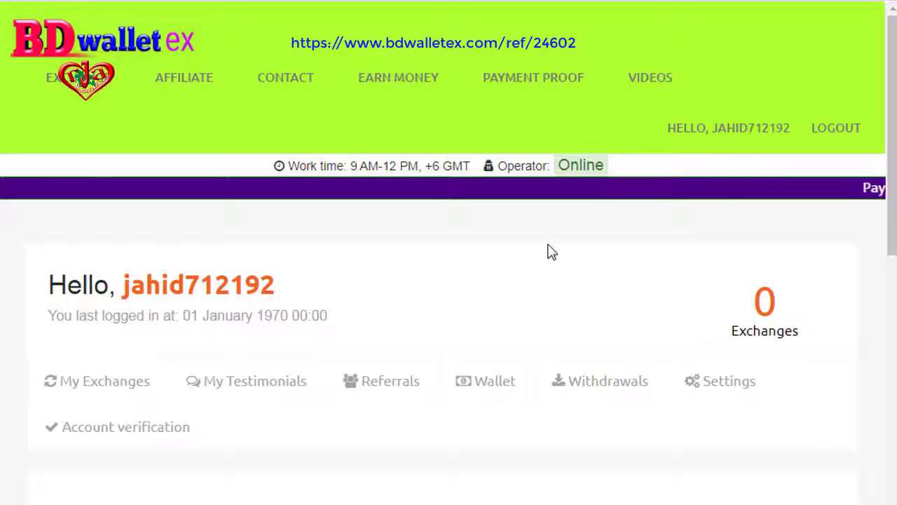
pyautogui.scroll(-3, 547, 250)
pyautogui.scroll(-2, 405, 284)
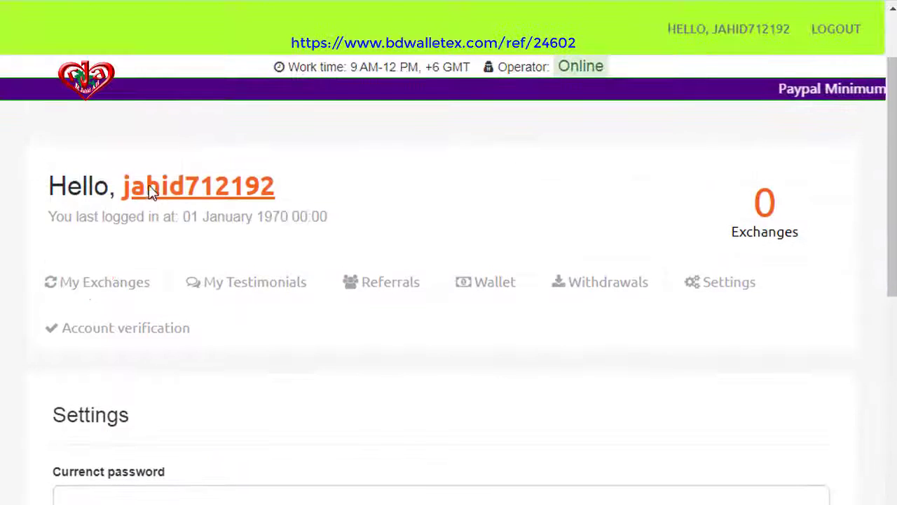
pyautogui.scroll(-3, 372, 339)
pyautogui.scroll(-2, 373, 332)
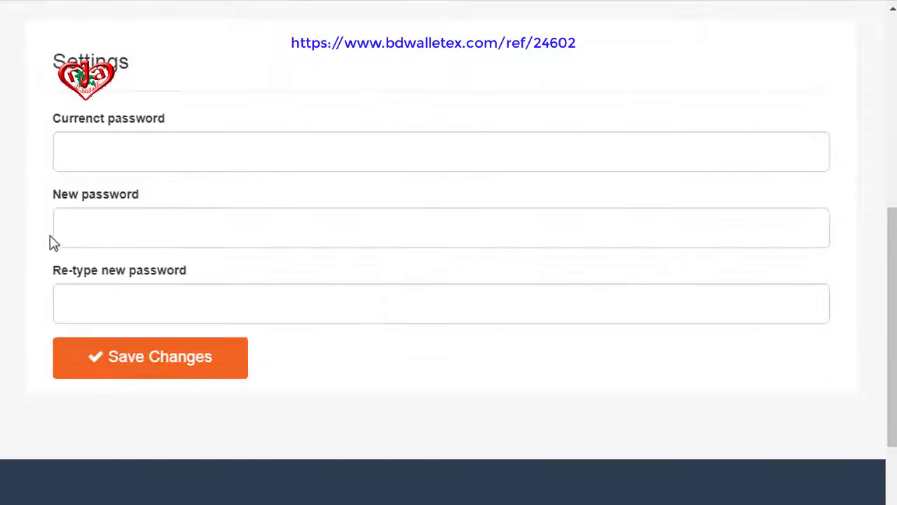
pyautogui.click(117, 152)
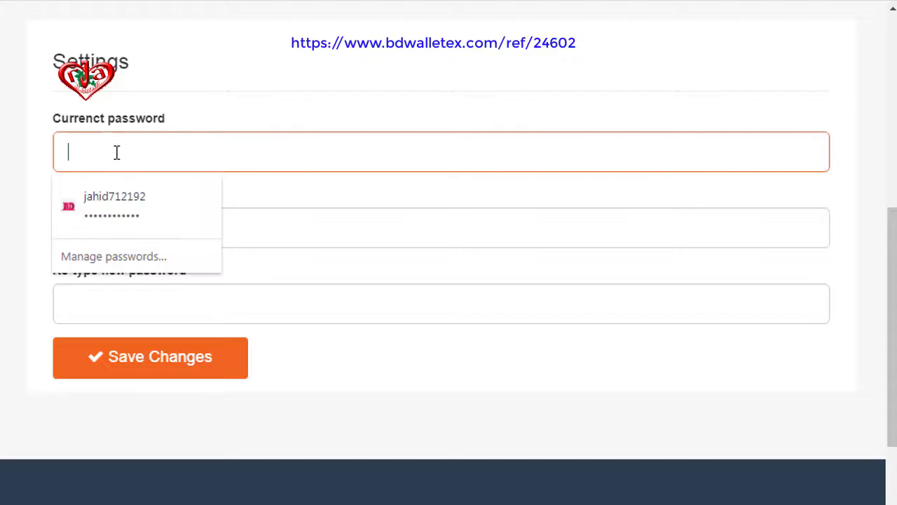
pyautogui.click(21, 259)
pyautogui.scroll(6, 207, 293)
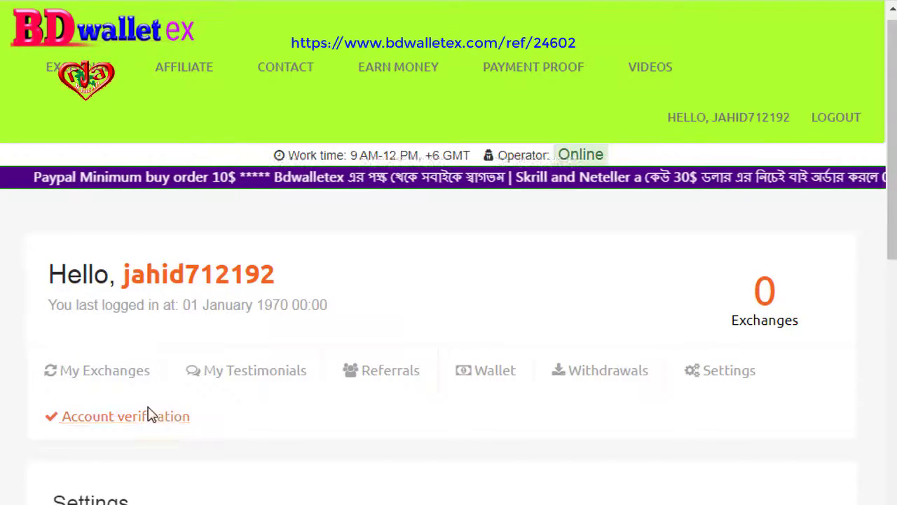
pyautogui.scroll(-1, 232, 390)
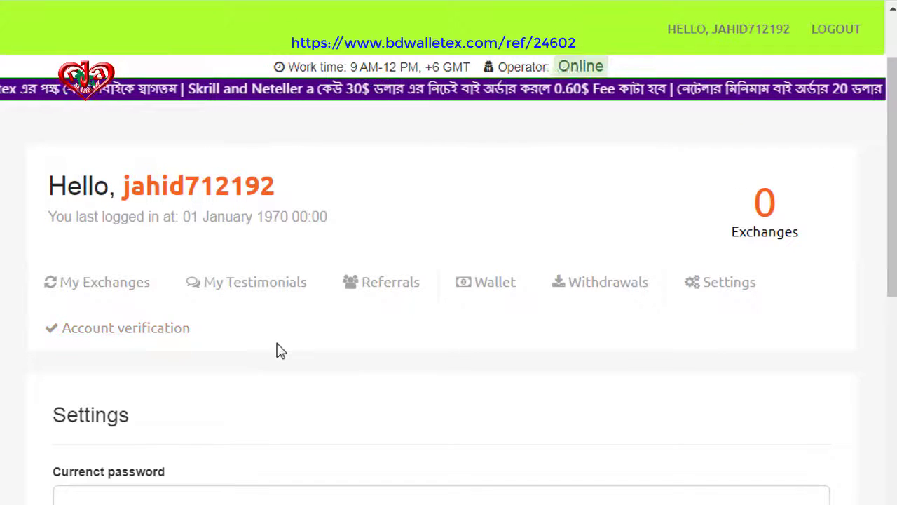
pyautogui.scroll(-2, 277, 350)
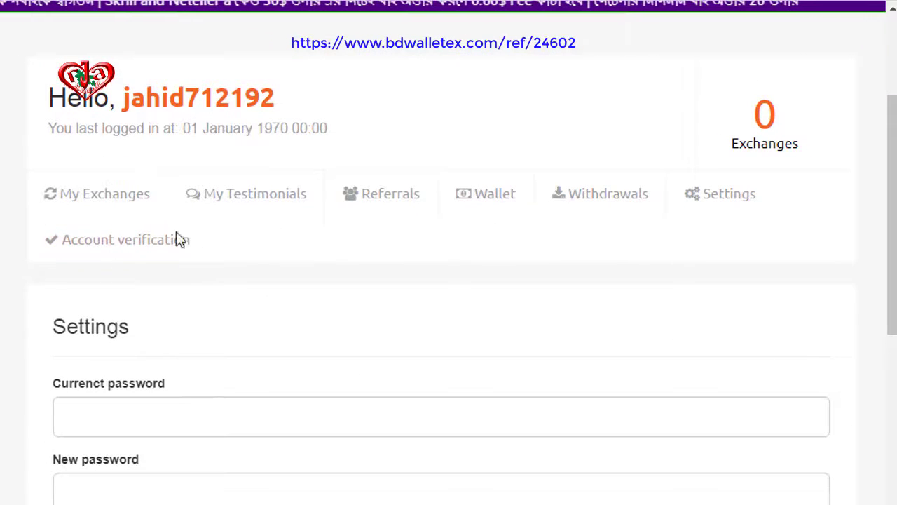
# Show the Account verification page down to Document verification, then start a new Brave tab.
pyautogui.click(97, 251)
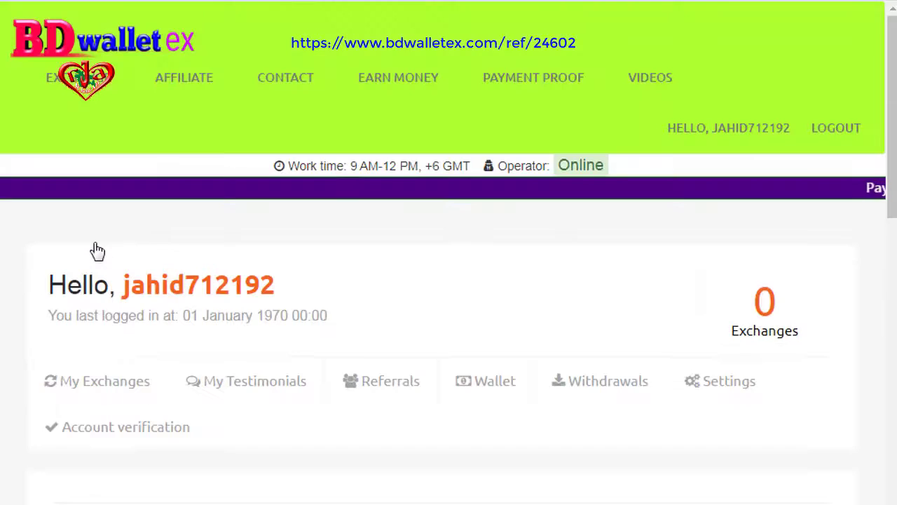
pyautogui.scroll(-4, 329, 280)
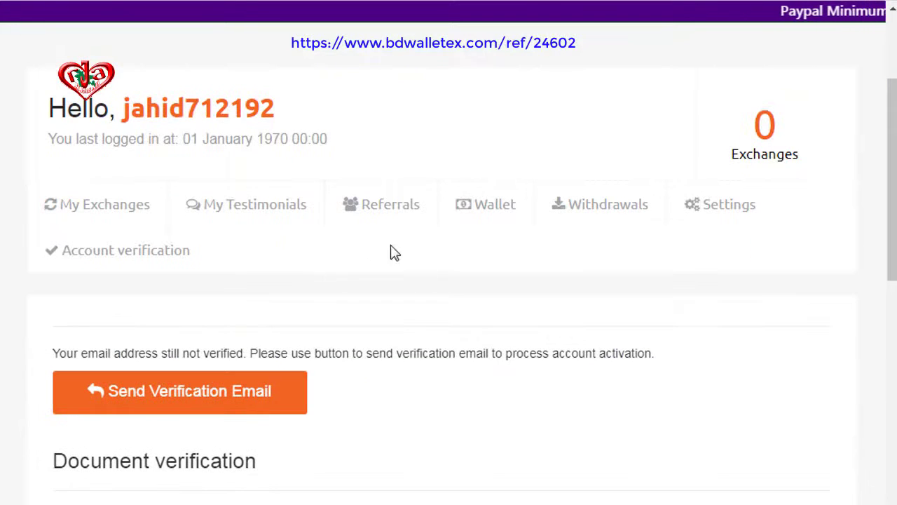
pyautogui.scroll(-4, 414, 270)
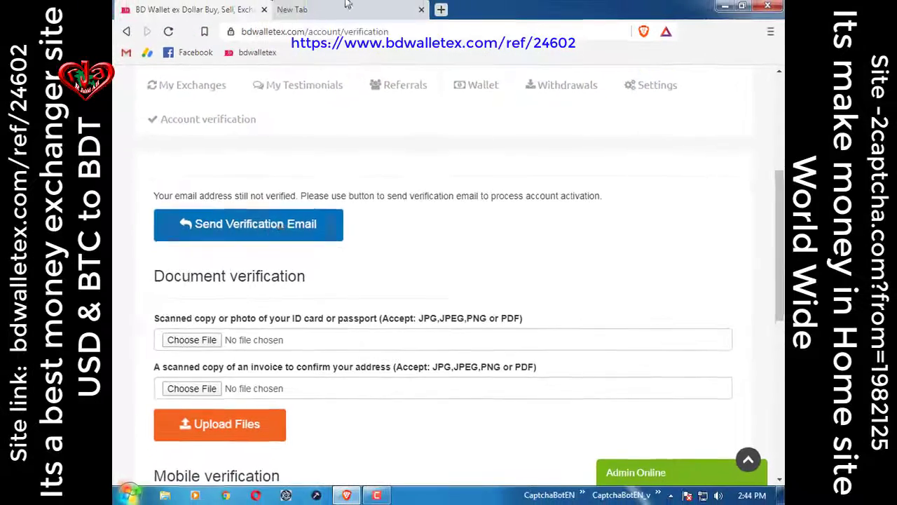
pyautogui.click(441, 10)
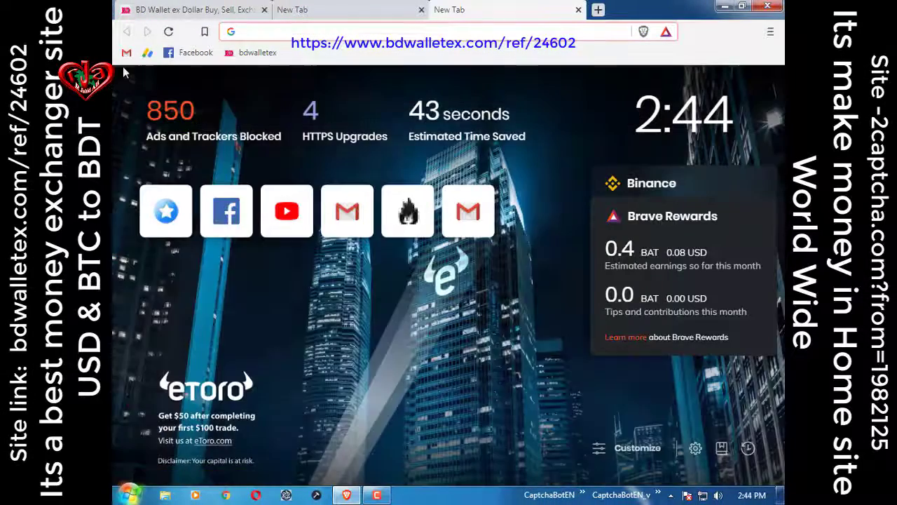
# Open Gmail's Spam folder (26 messages) to look for the verification mail, then return to BD Wallet ex.
pyautogui.click(127, 53)
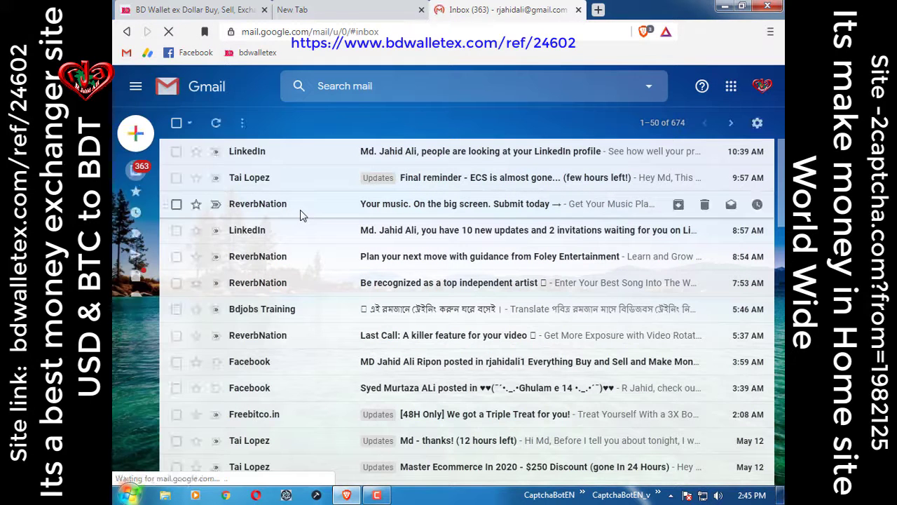
pyautogui.scroll(-2, 176, 266)
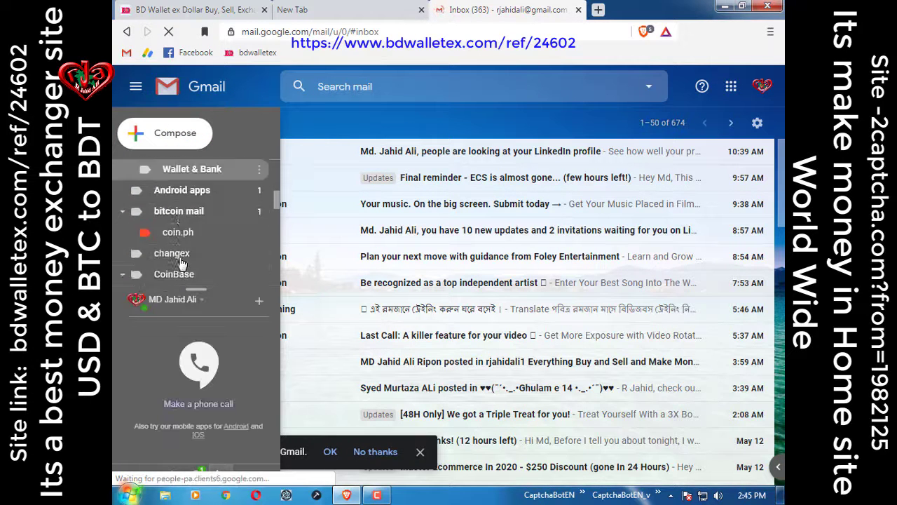
pyautogui.scroll(-3, 180, 264)
pyautogui.scroll(-3, 181, 264)
pyautogui.scroll(-3, 181, 264)
pyautogui.scroll(-3, 181, 263)
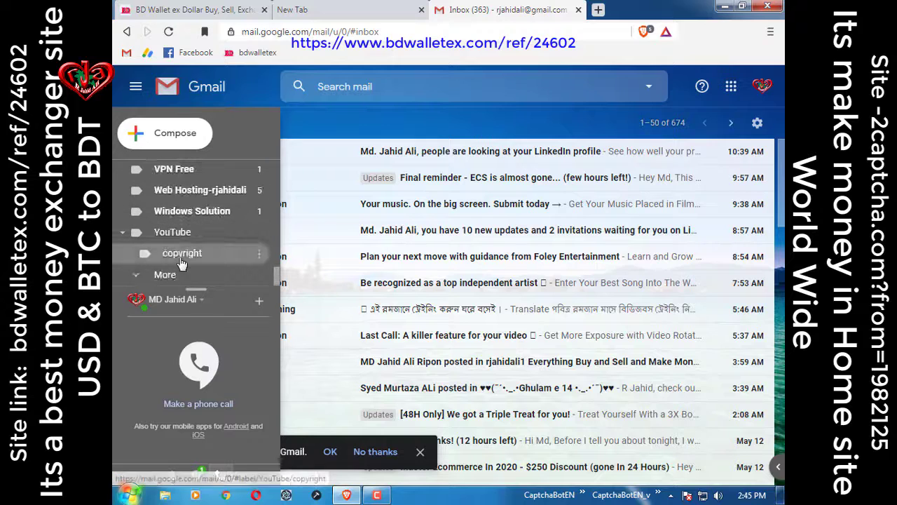
pyautogui.click(168, 274)
pyautogui.scroll(-3, 184, 260)
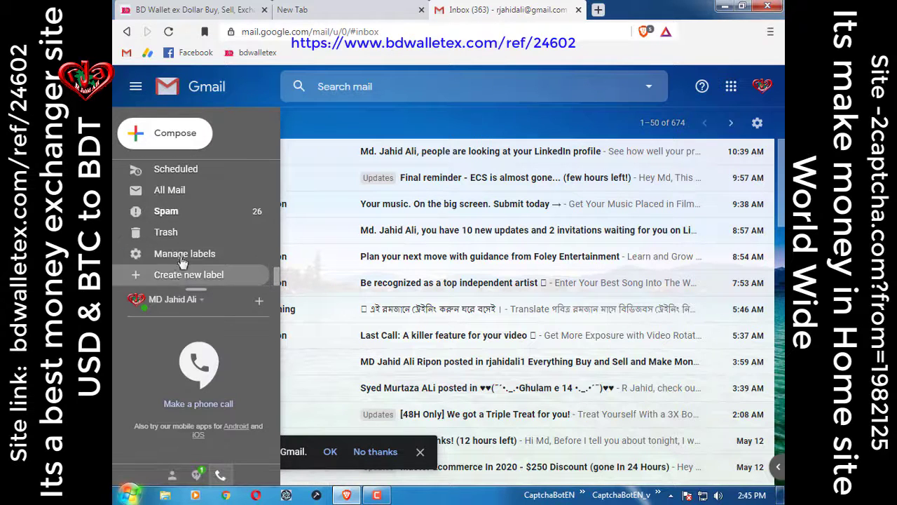
pyautogui.click(167, 212)
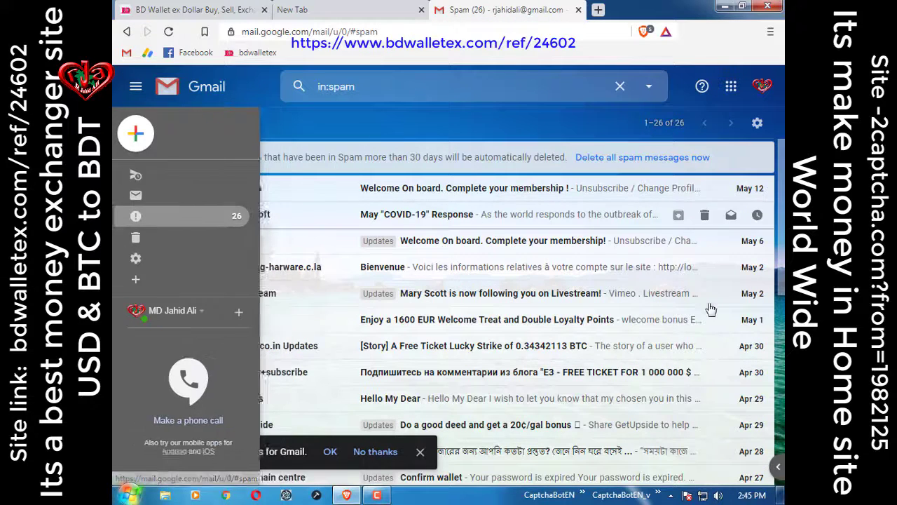
pyautogui.moveTo(490, 320)
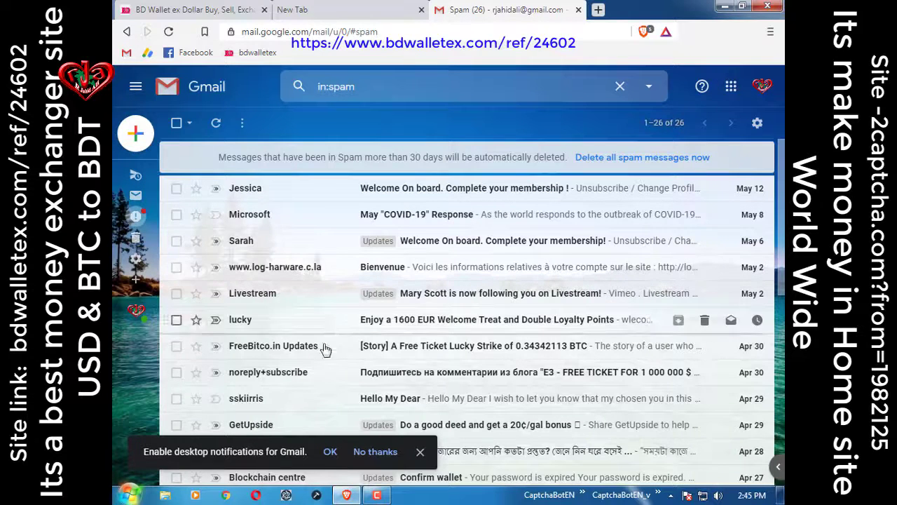
pyautogui.click(214, 17)
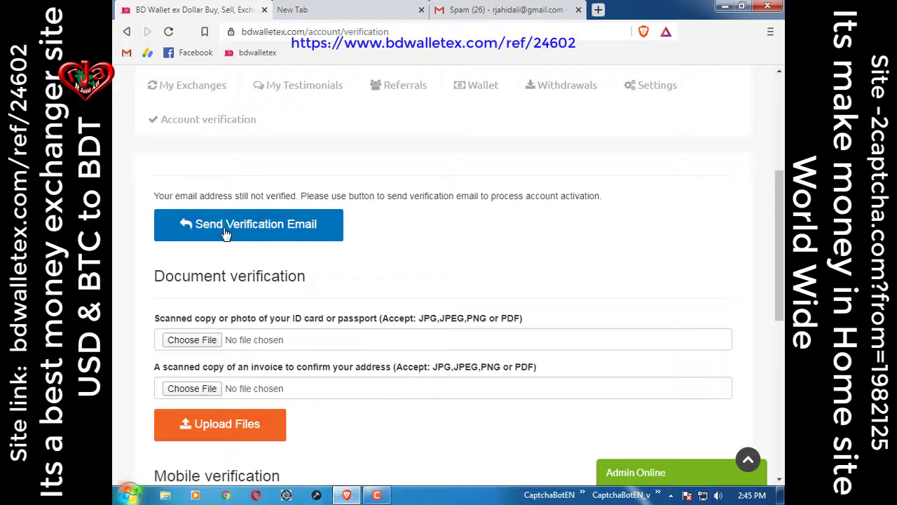
# Send the verification email from the Account verification page and check Gmail's Spam folder for it.
pyautogui.scroll(-2, 231, 295)
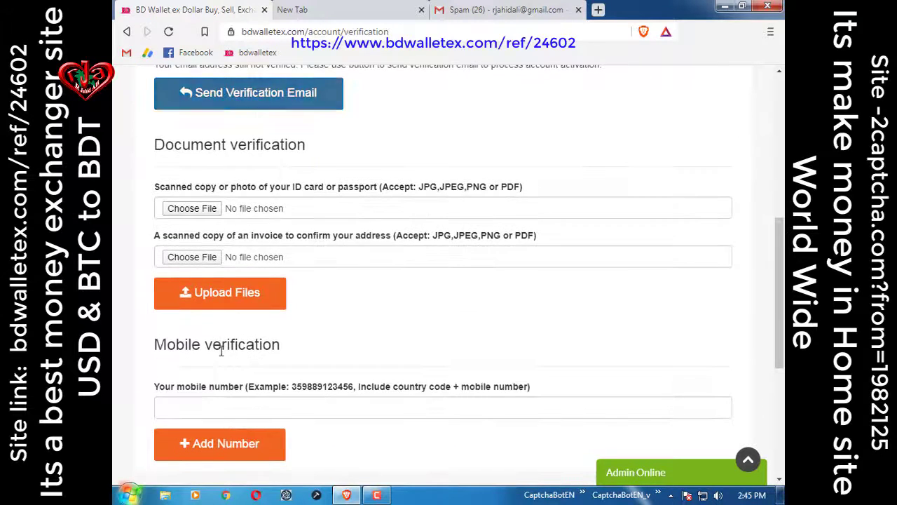
pyautogui.scroll(-2, 211, 378)
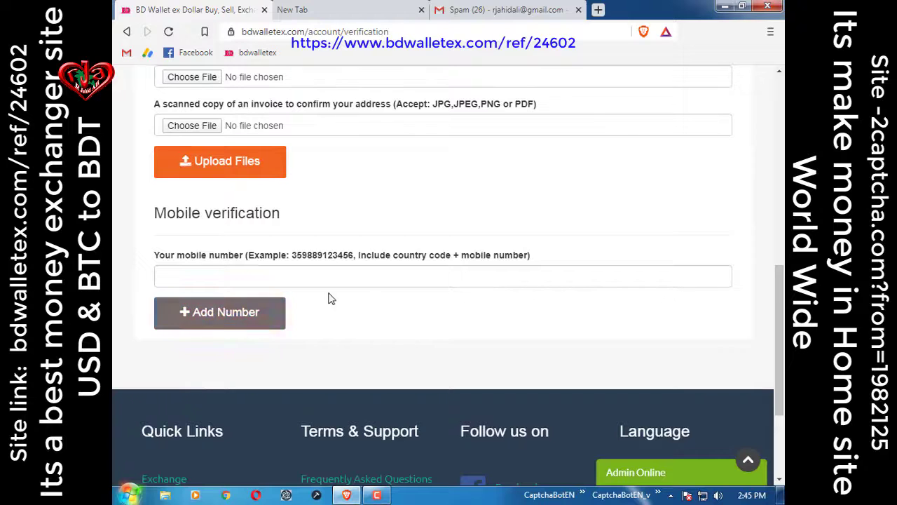
pyautogui.scroll(2, 380, 346)
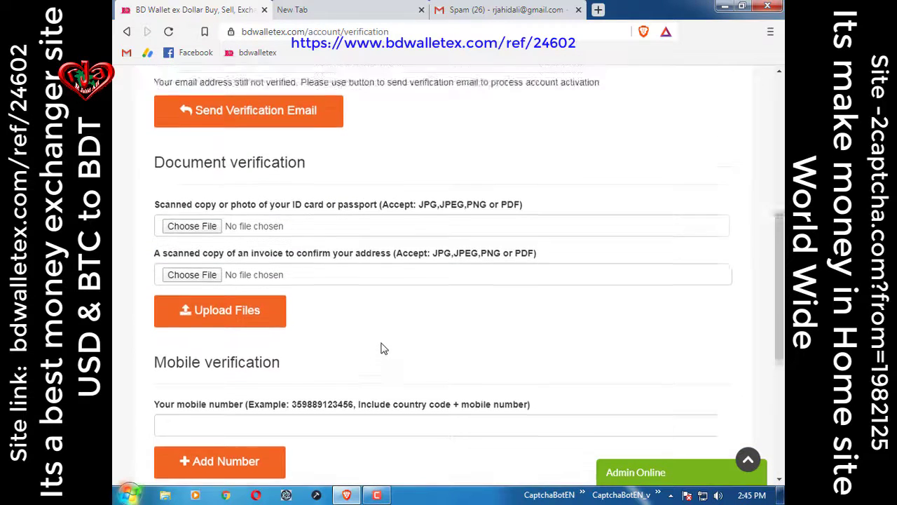
pyautogui.scroll(2, 381, 346)
pyautogui.scroll(-3, 280, 344)
pyautogui.scroll(1, 325, 281)
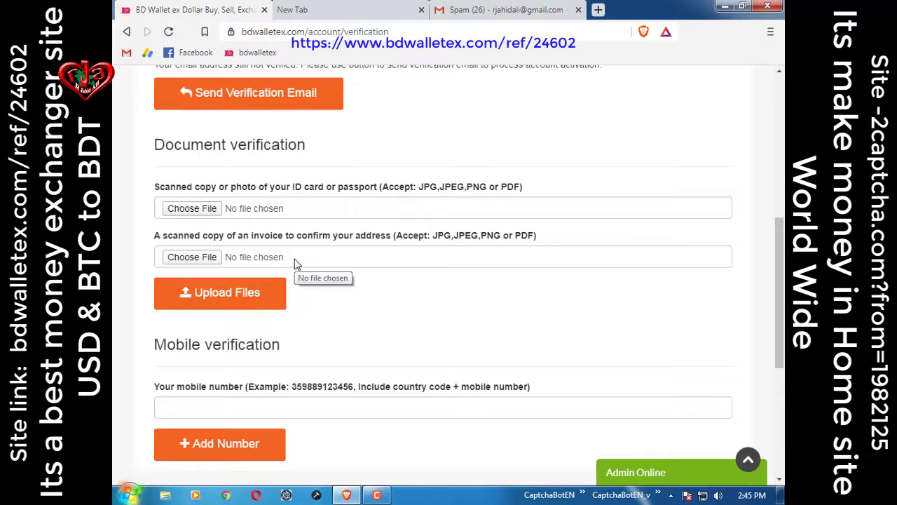
pyautogui.scroll(2, 295, 263)
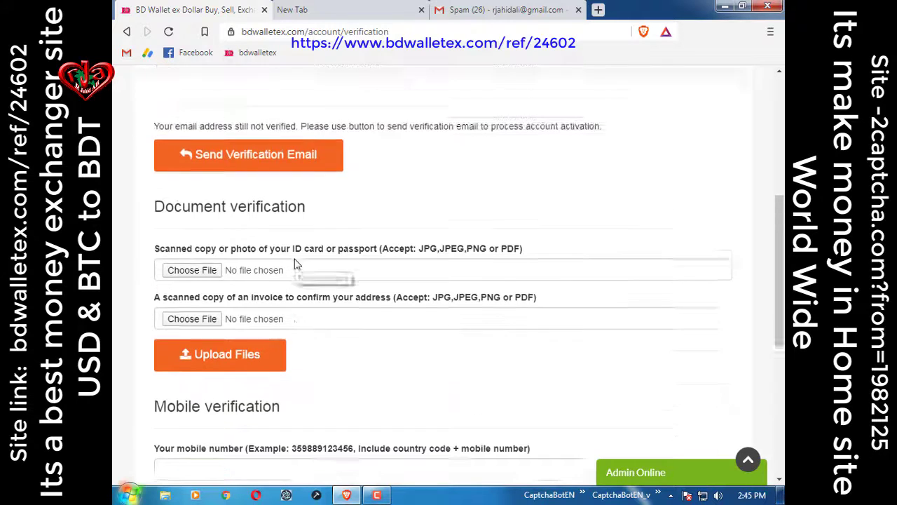
pyautogui.click(215, 232)
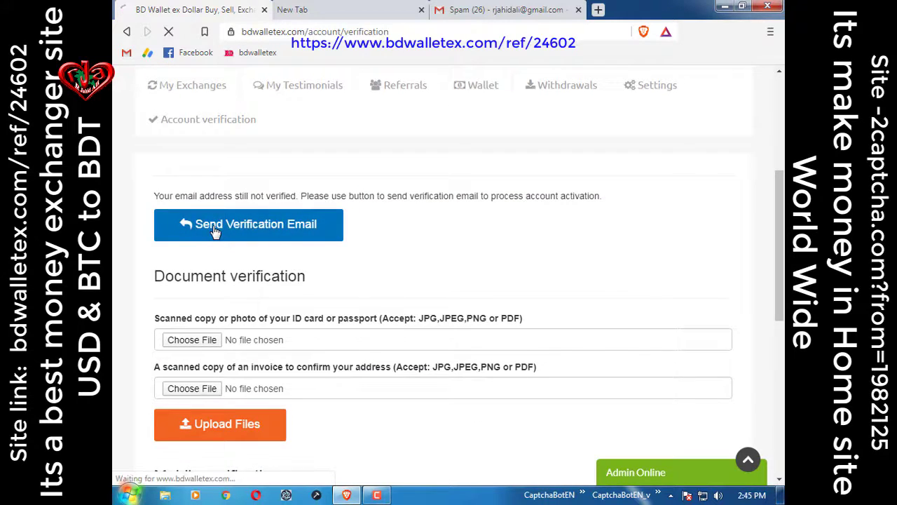
pyautogui.click(499, 10)
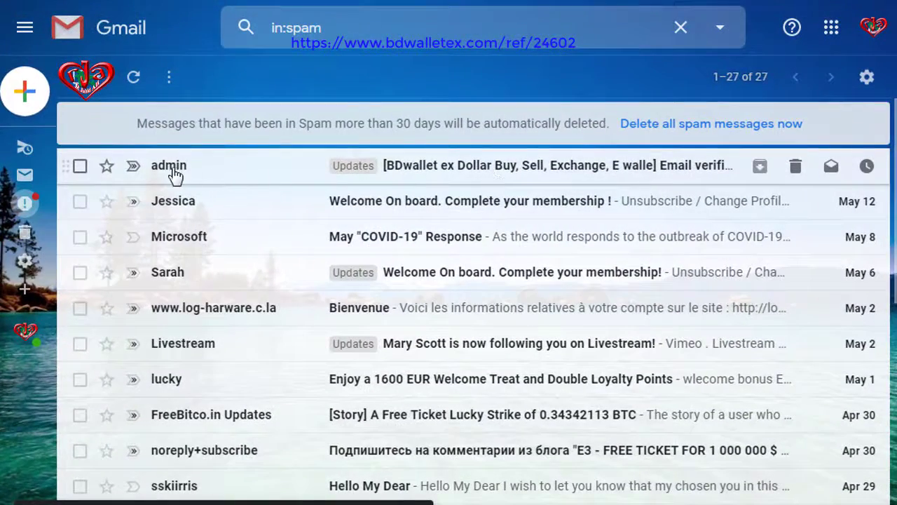
pyautogui.moveTo(169, 167)
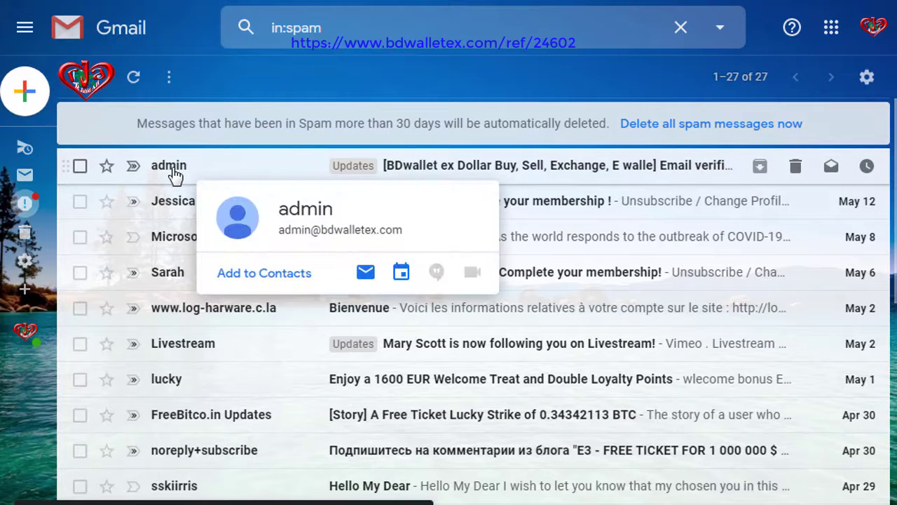
# Copy the verification link from the BDwallet email in Spam and go back to the BD Wallet ex tab.
pyautogui.click(174, 175)
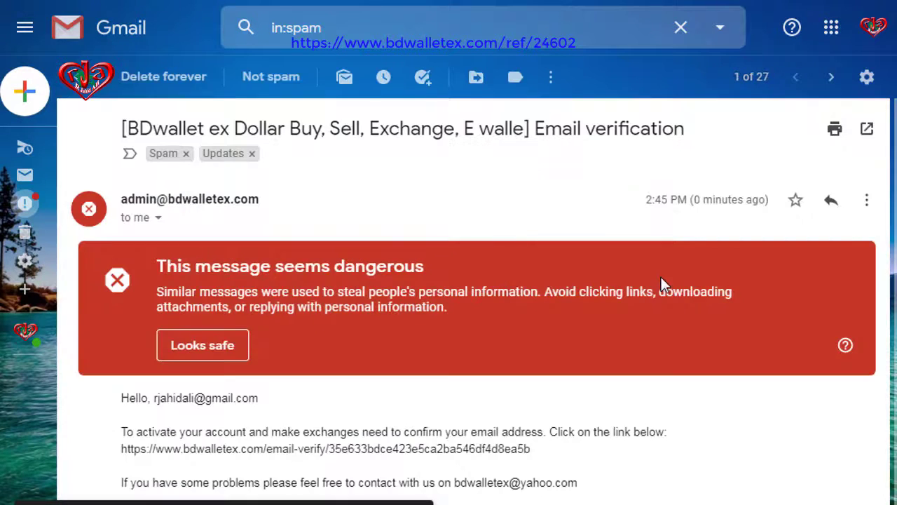
pyautogui.scroll(-1, 665, 285)
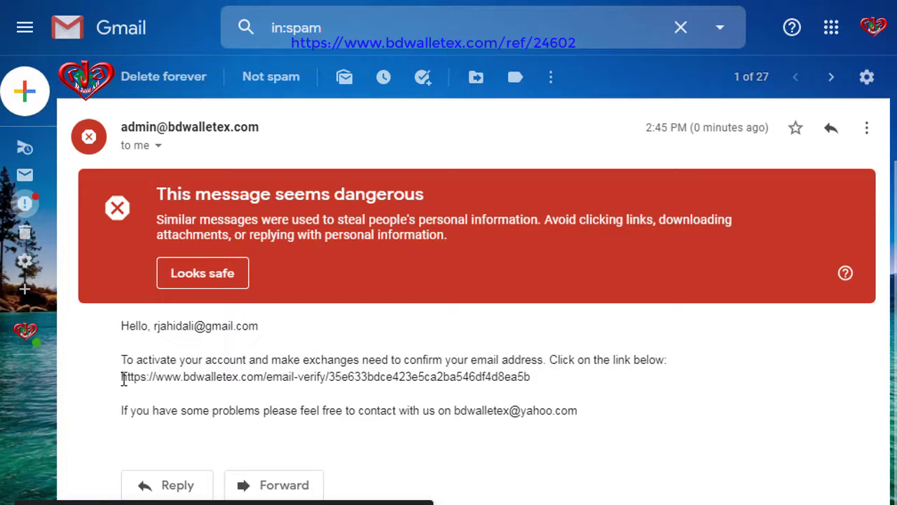
pyautogui.moveTo(146, 382); pyautogui.dragTo(547, 382)
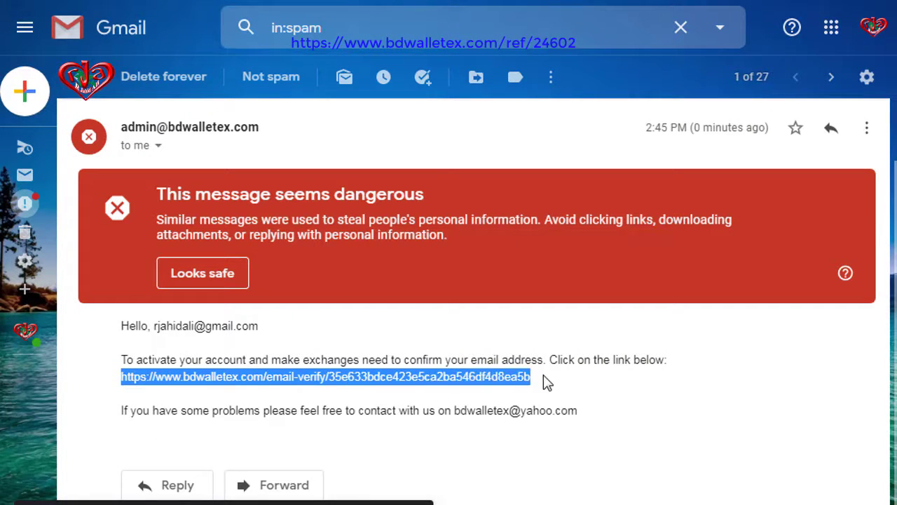
pyautogui.rightClick(483, 375)
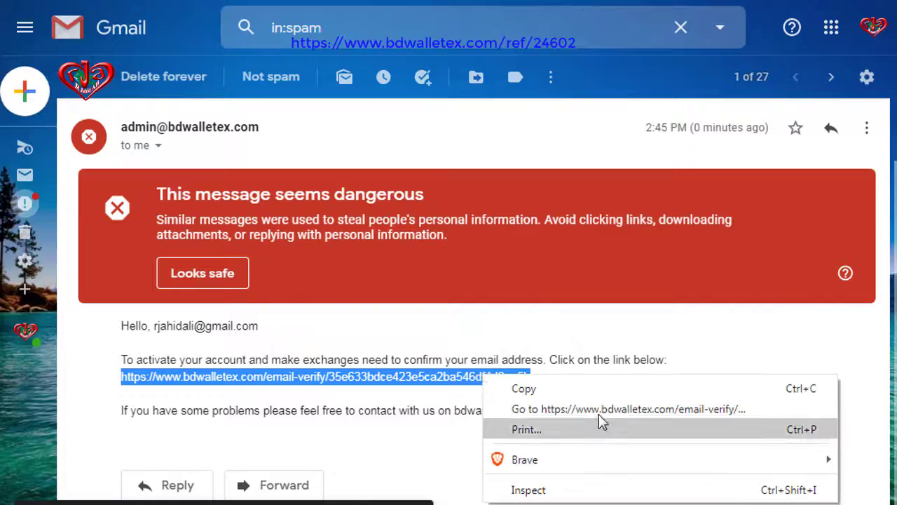
pyautogui.click(532, 387)
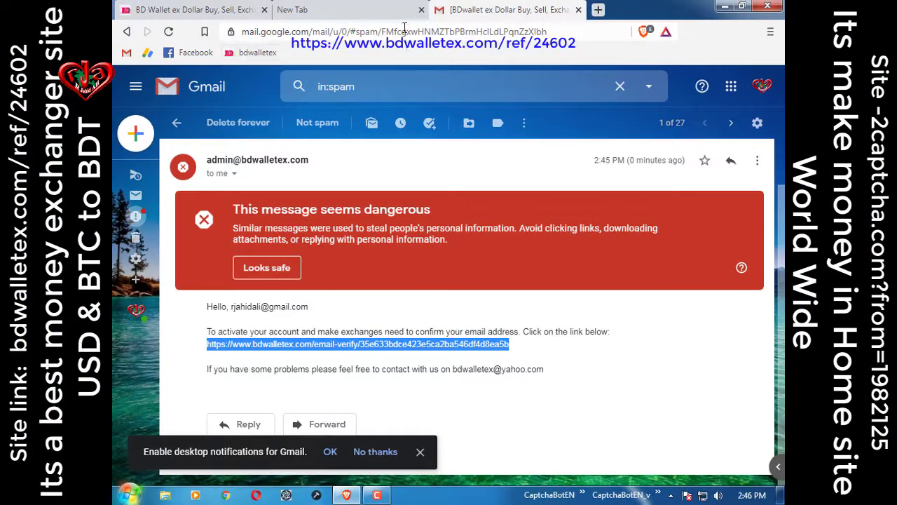
pyautogui.click(189, 10)
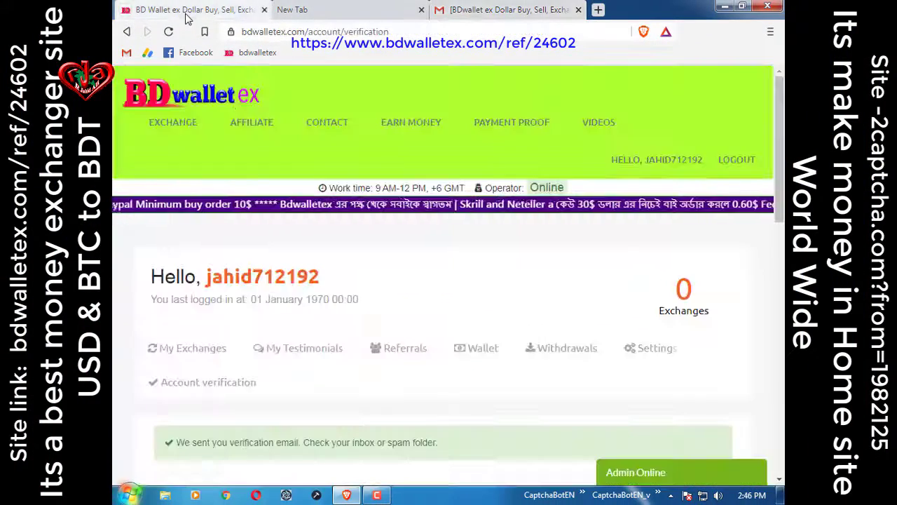
pyautogui.rightClick(389, 32)
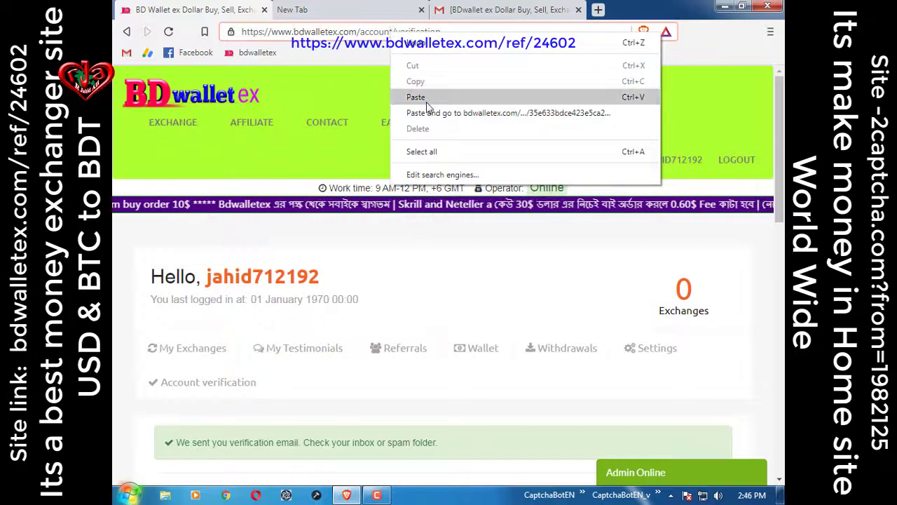
# Load the pasted verification link to confirm the email, then go back to the account dashboard.
pyautogui.click(342, 36)
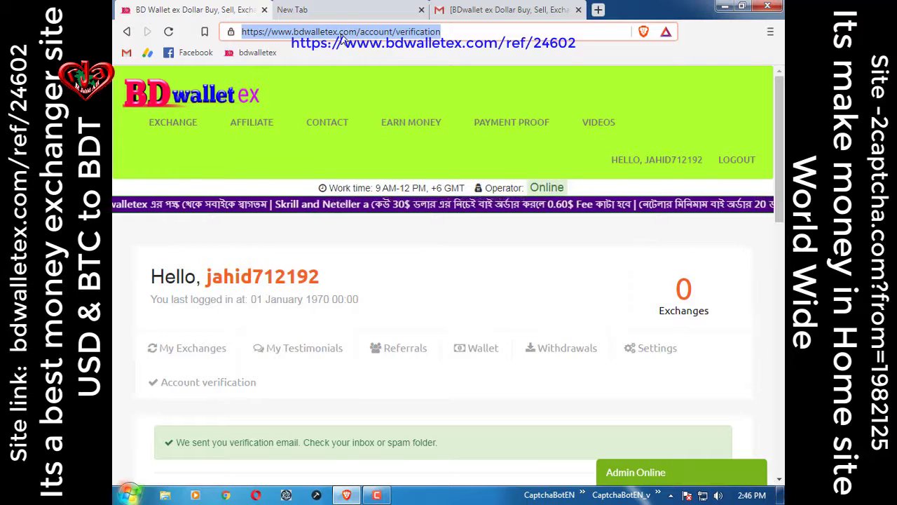
pyautogui.rightClick(341, 35)
pyautogui.click(385, 100)
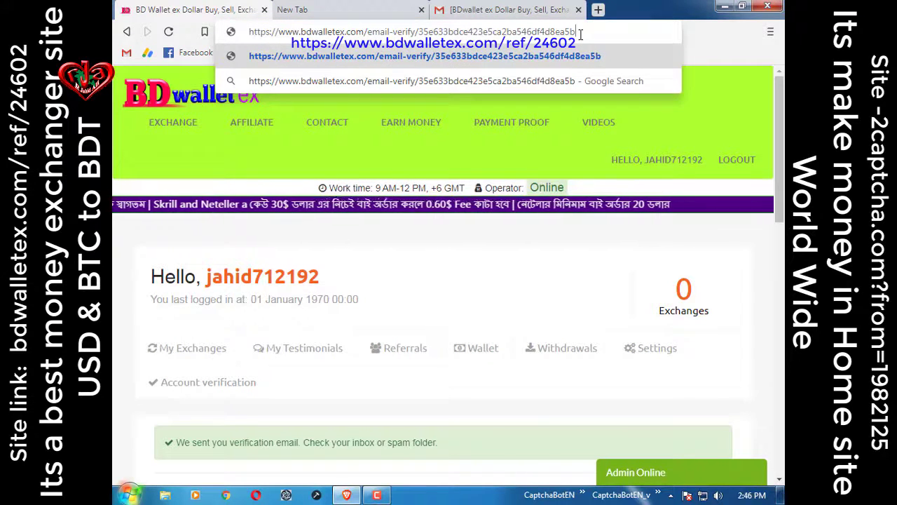
pyautogui.press('Return')
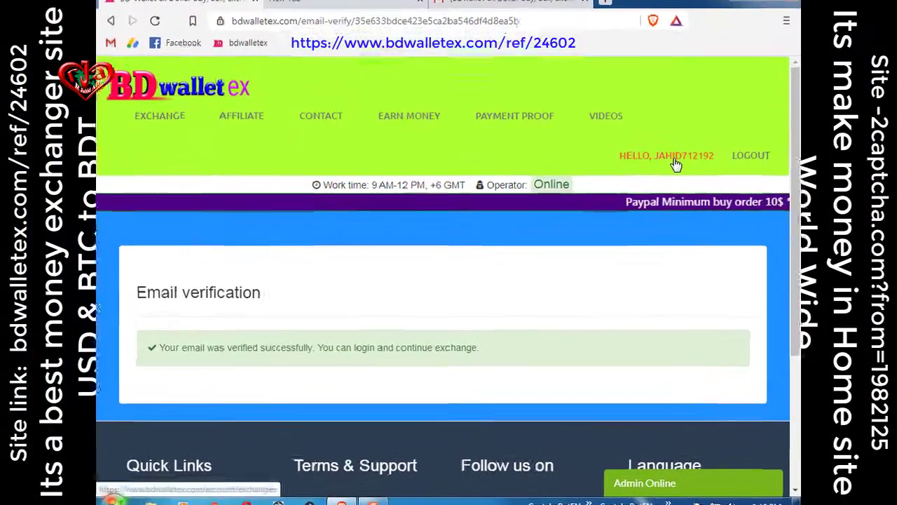
pyautogui.click(677, 163)
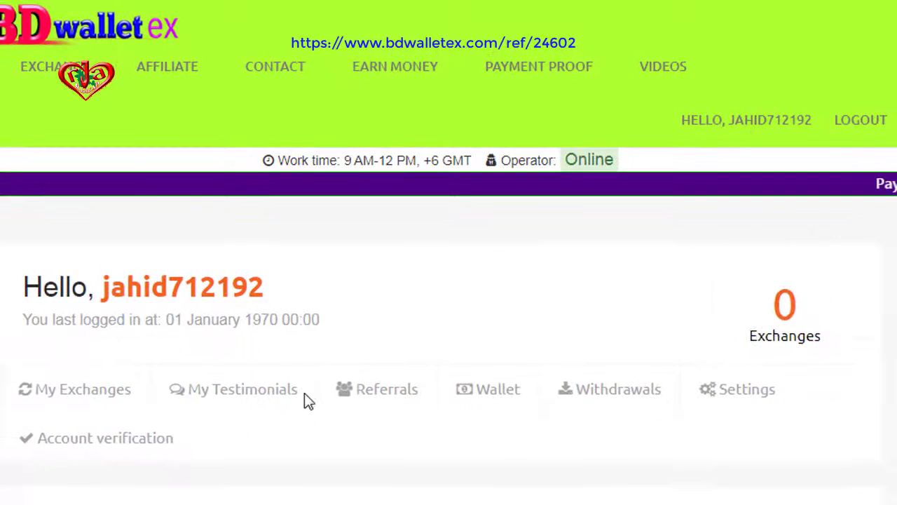
# Enter the user's mobile number under Mobile verification and submit it with Add Number.
pyautogui.scroll(-3, 311, 400)
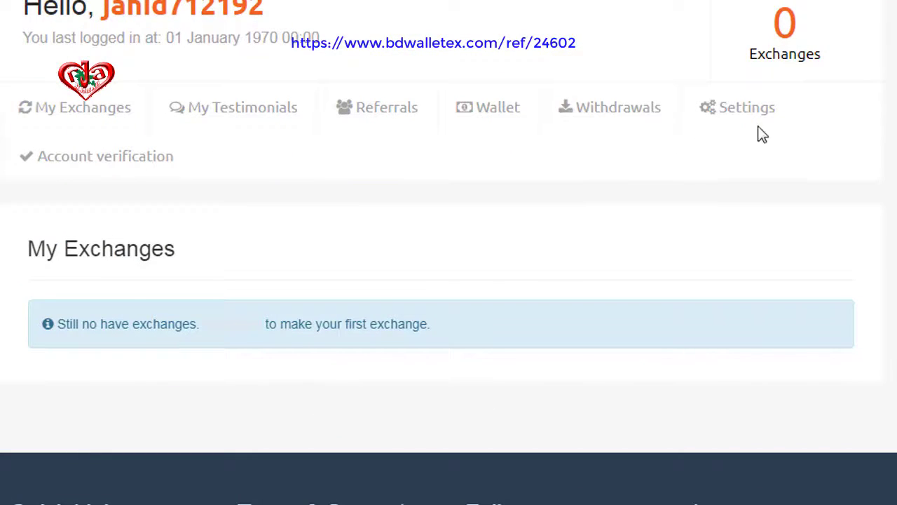
pyautogui.click(85, 171)
pyautogui.scroll(-3, 336, 334)
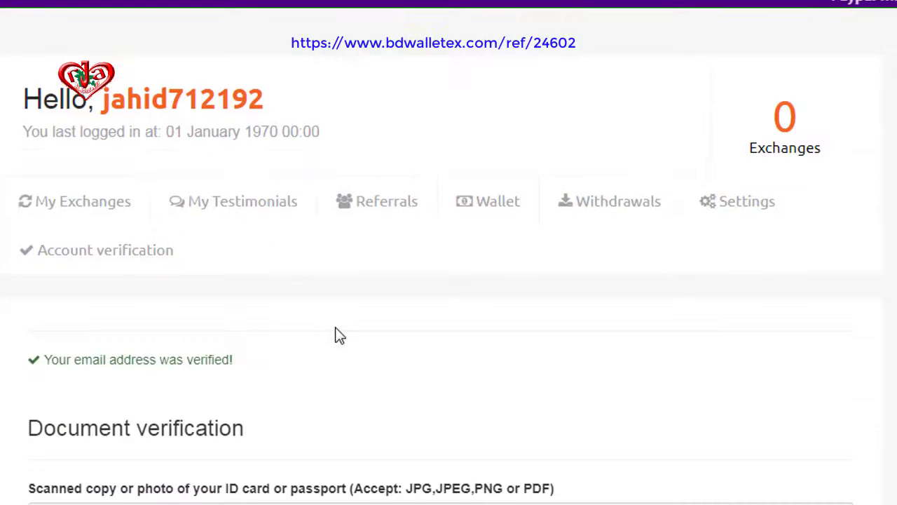
pyautogui.scroll(-5, 336, 334)
pyautogui.scroll(-4, 131, 345)
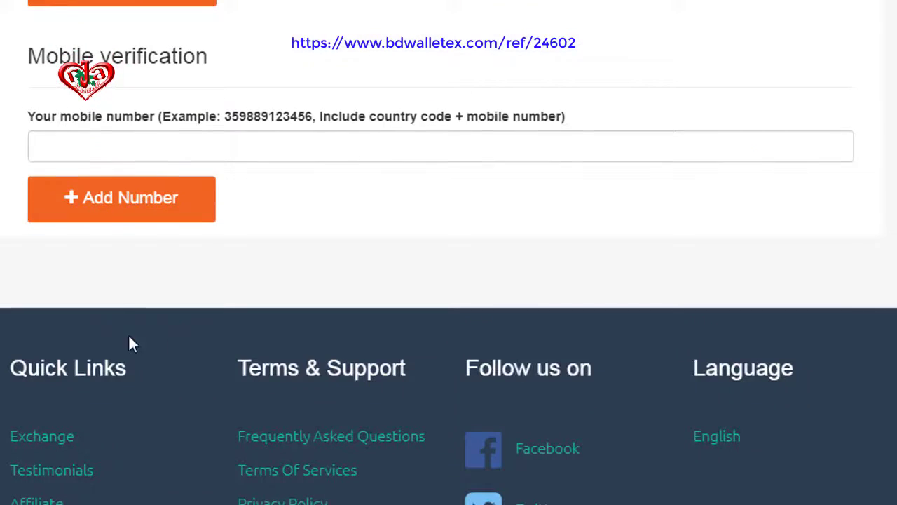
pyautogui.click(112, 145)
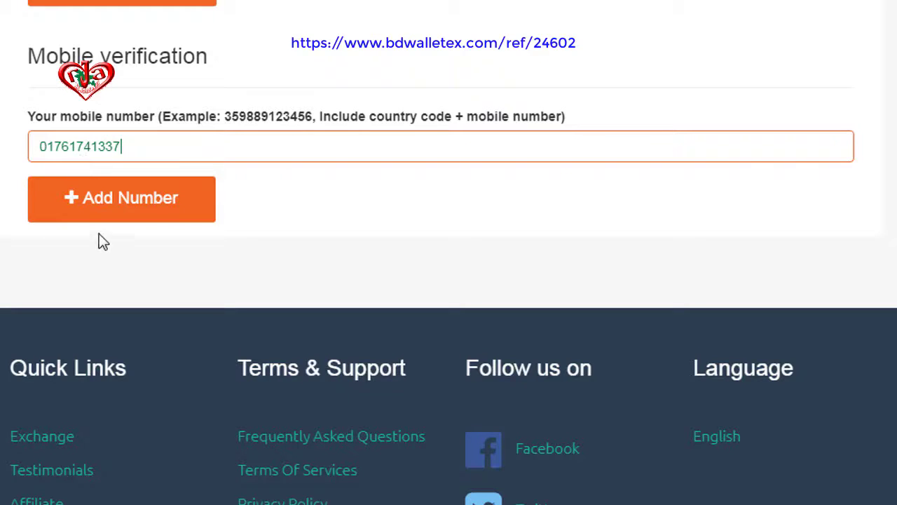
pyautogui.click(114, 214)
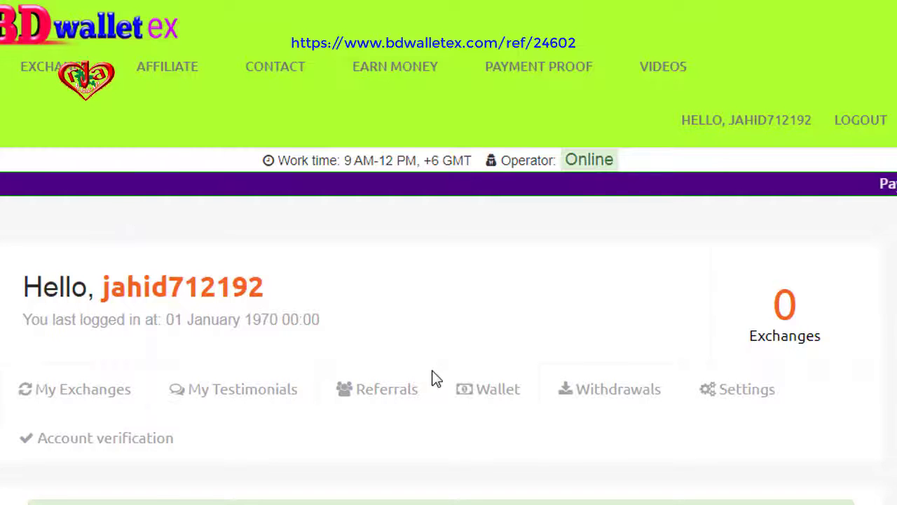
# Request an SMS verification code for the submitted number and try verifying the code.
pyautogui.scroll(-4, 425, 373)
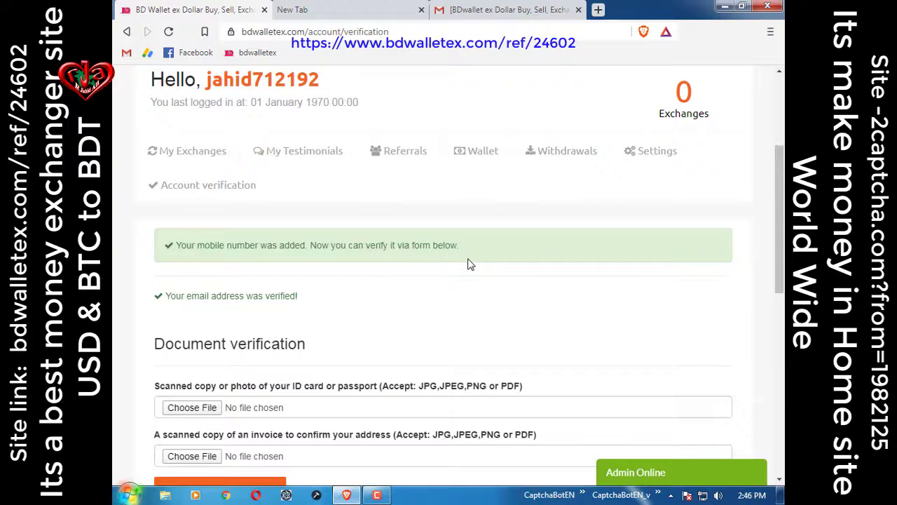
pyautogui.scroll(-2, 375, 266)
pyautogui.scroll(-2, 377, 266)
pyautogui.scroll(-3, 278, 248)
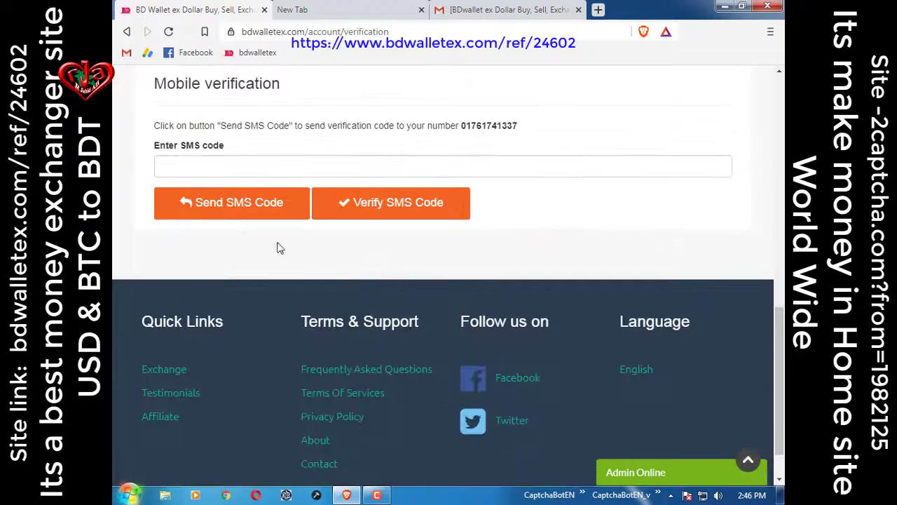
pyautogui.click(192, 165)
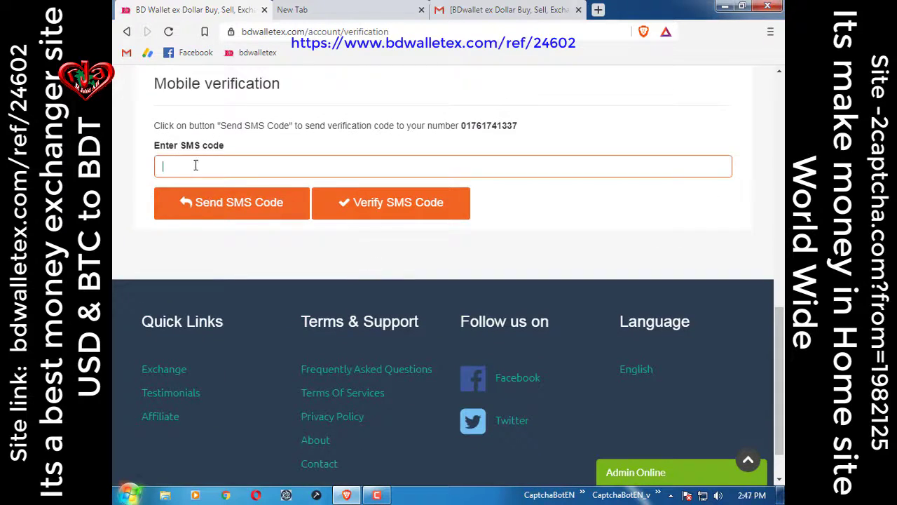
pyautogui.click(294, 193)
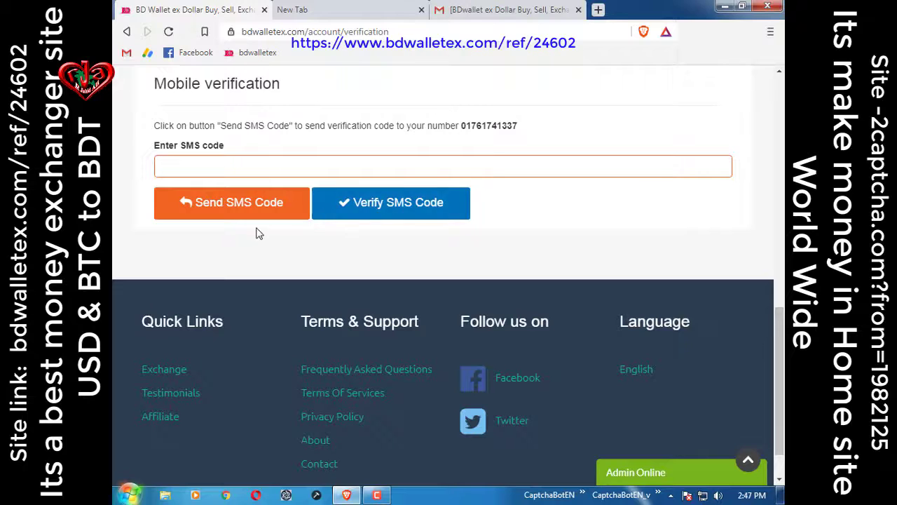
pyautogui.scroll(1, 281, 224)
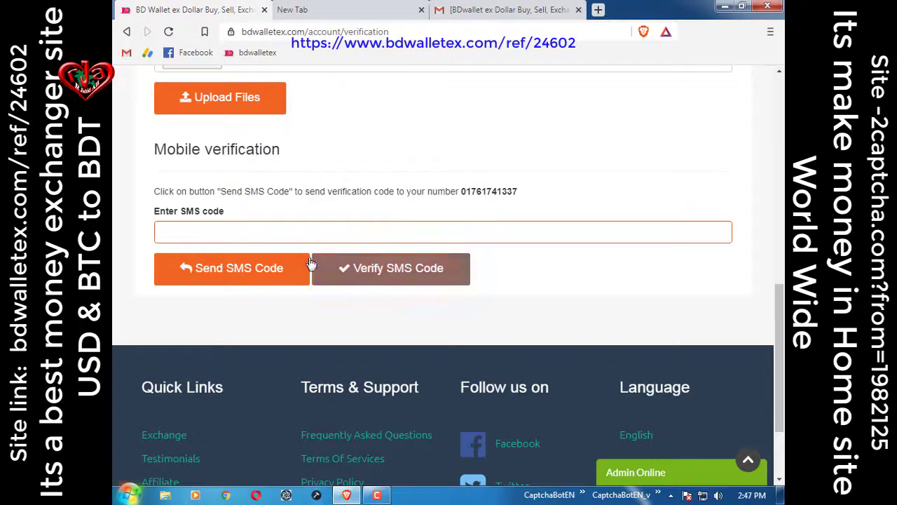
pyautogui.click(383, 279)
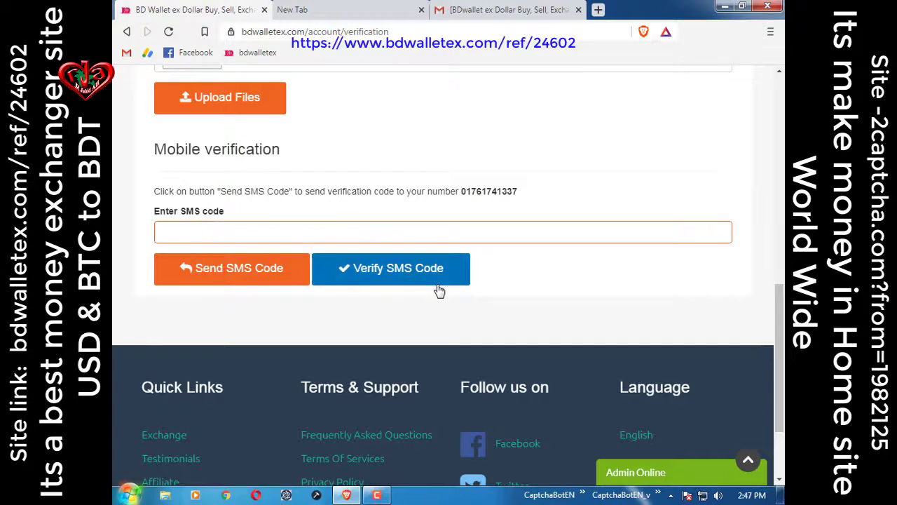
pyautogui.click(395, 260)
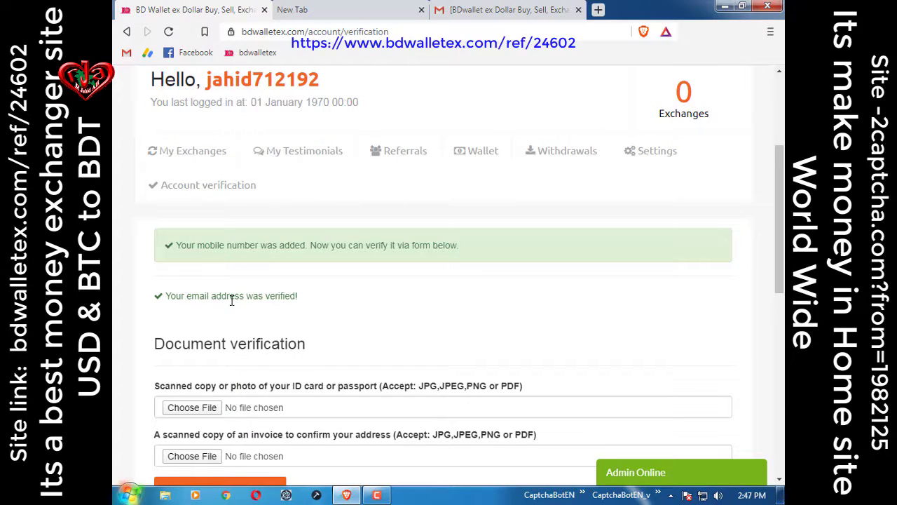
# Check Gmail, then request the SMS code again and scroll down to Document verification.
pyautogui.click(480, 10)
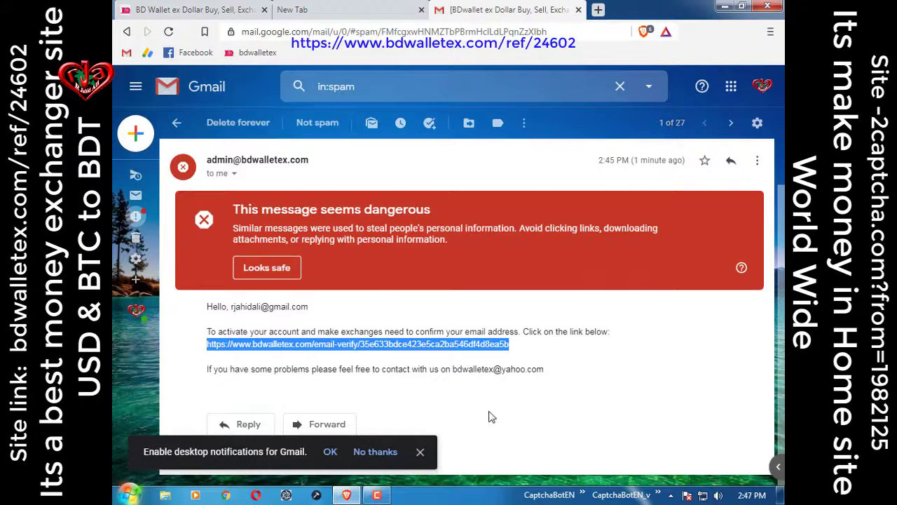
pyautogui.click(174, 10)
pyautogui.scroll(-2, 315, 320)
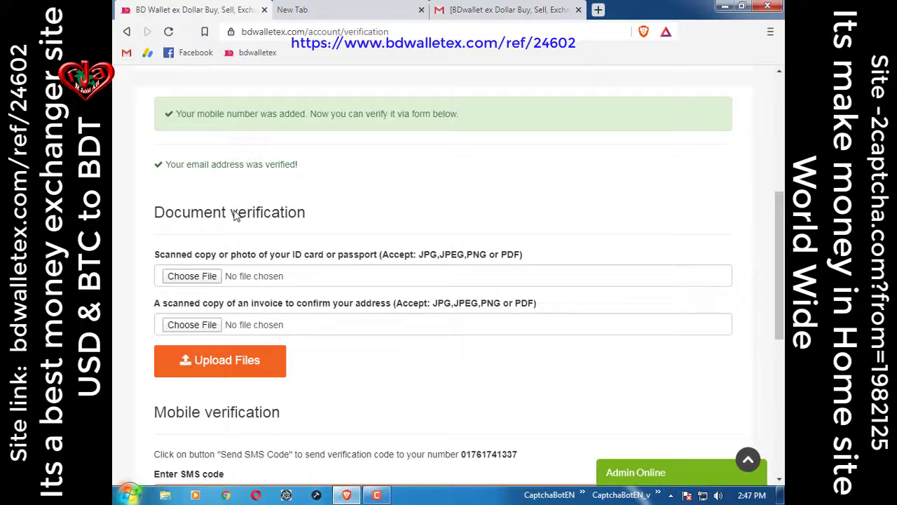
pyautogui.scroll(-2, 337, 274)
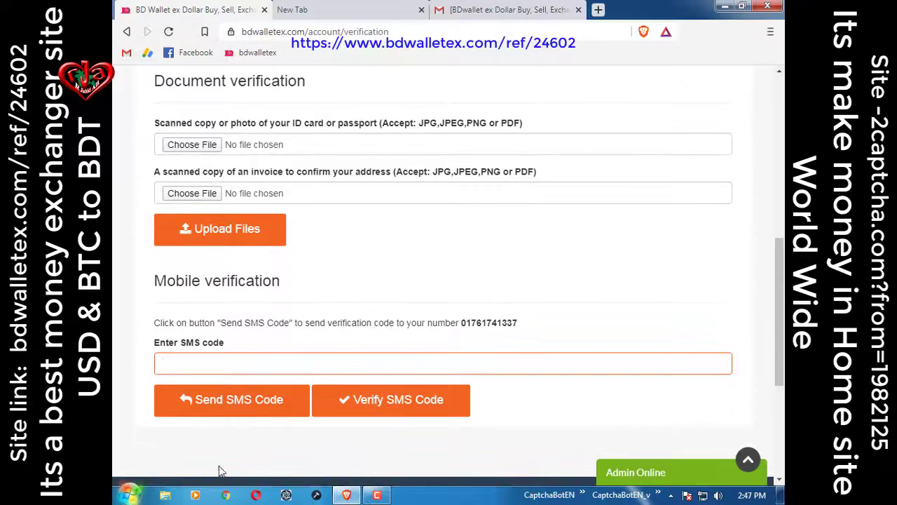
pyautogui.click(228, 407)
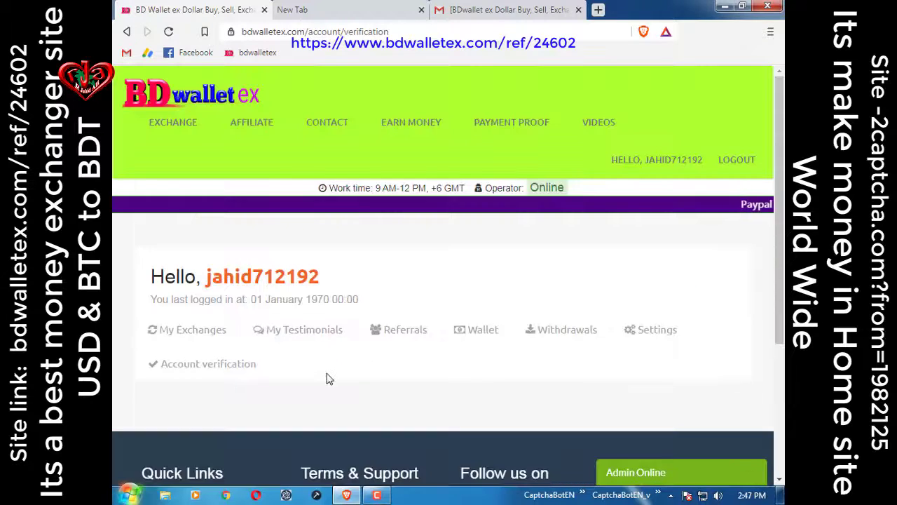
pyautogui.scroll(-3, 329, 379)
pyautogui.scroll(-3, 185, 342)
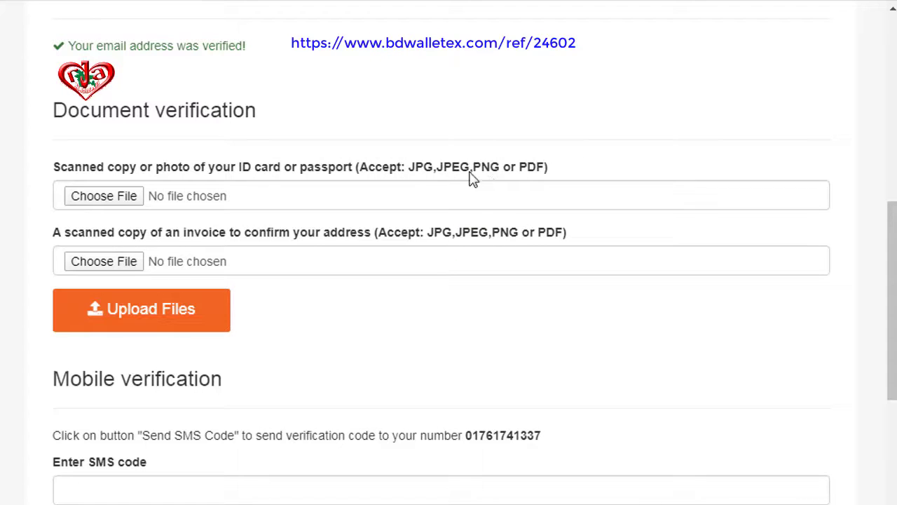
# Attach Nid1.JPG for the ID card and Nid2.JPG for address proof from D:\All File Folder\NID card.
pyautogui.click(104, 196)
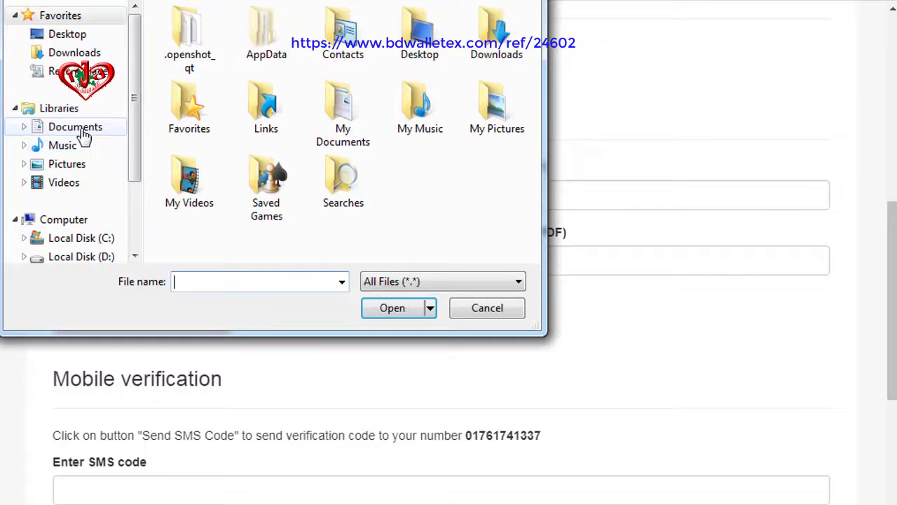
pyautogui.click(97, 258)
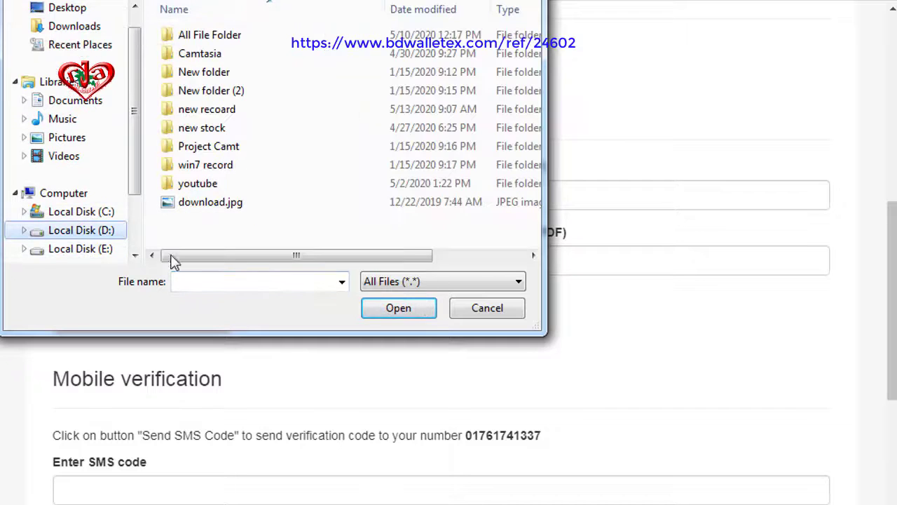
pyautogui.doubleClick(204, 36)
pyautogui.doubleClick(203, 129)
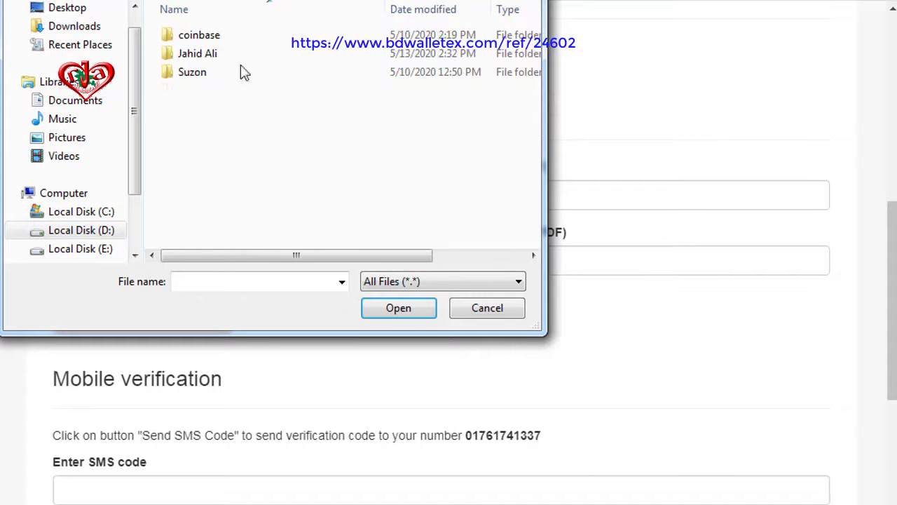
pyautogui.doubleClick(228, 55)
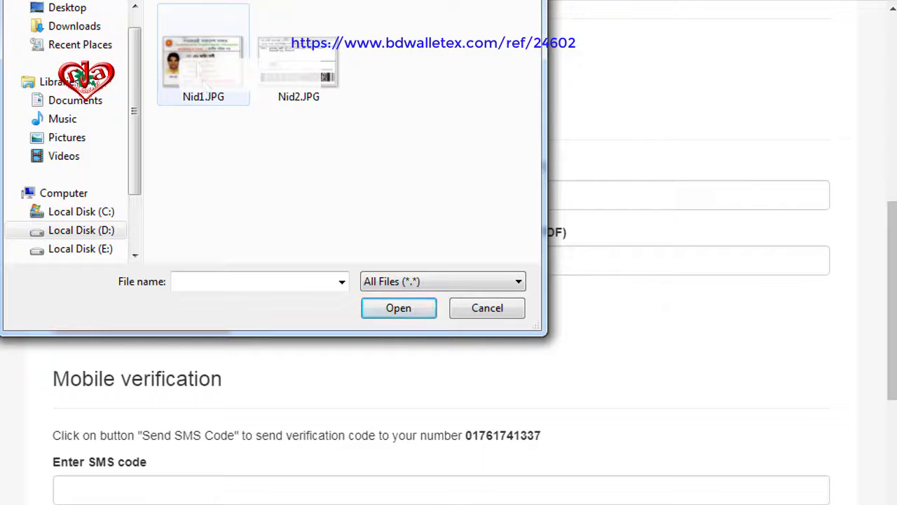
pyautogui.click(201, 70)
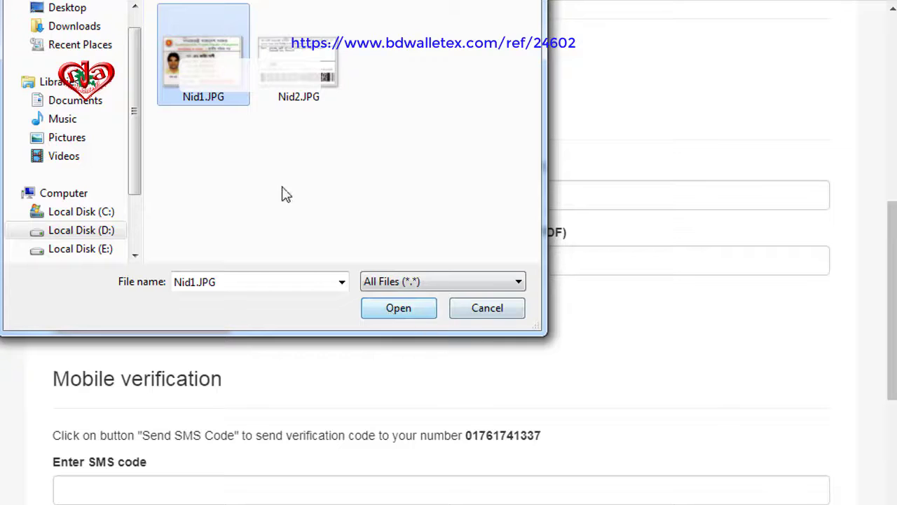
pyautogui.click(398, 309)
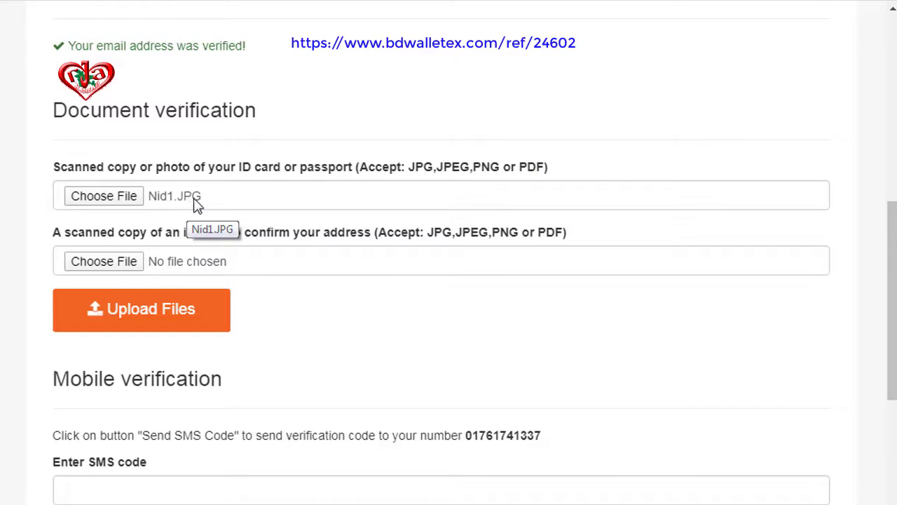
pyautogui.click(112, 266)
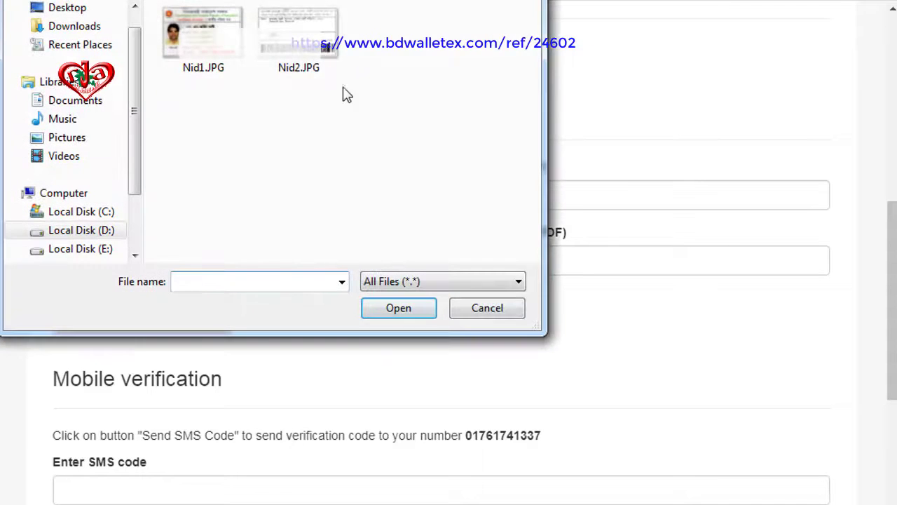
pyautogui.click(405, 310)
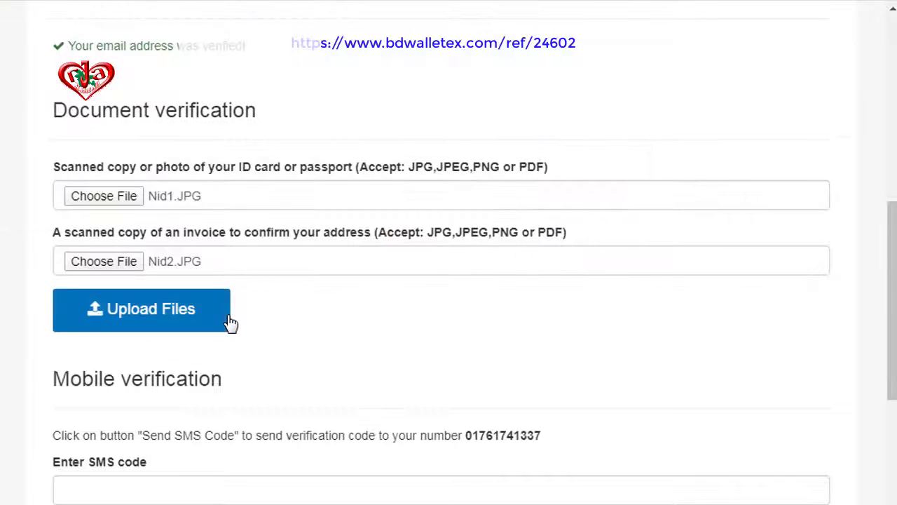
# Upload the two documents and confirm the 'awaiting for review' message appears.
pyautogui.click(153, 324)
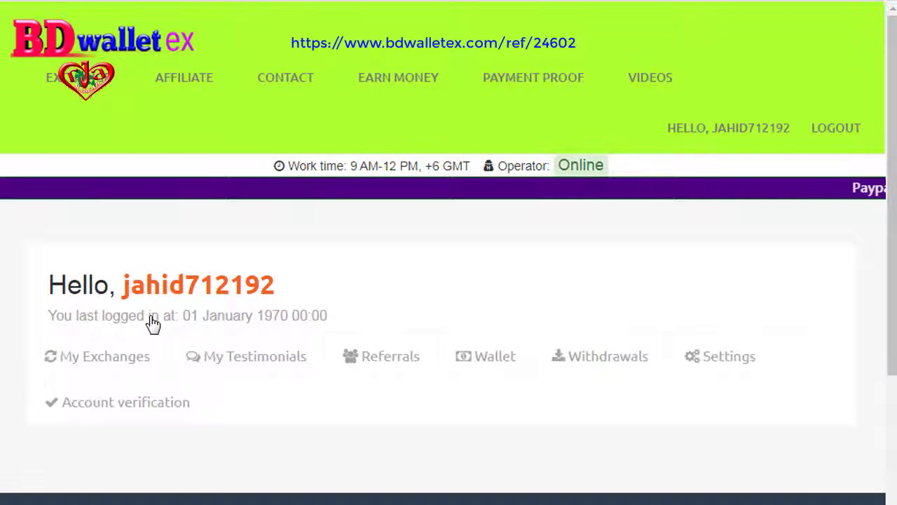
pyautogui.scroll(-3, 421, 327)
pyautogui.scroll(-3, 421, 327)
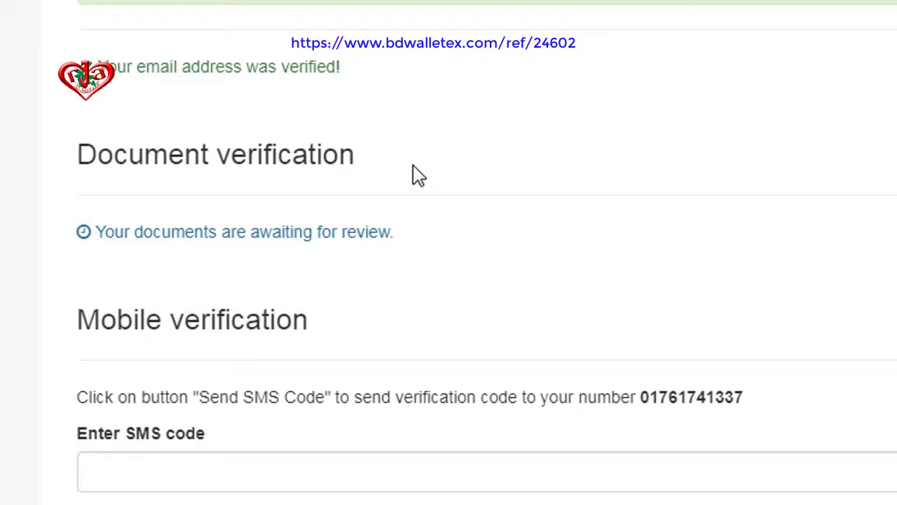
pyautogui.scroll(8, 413, 226)
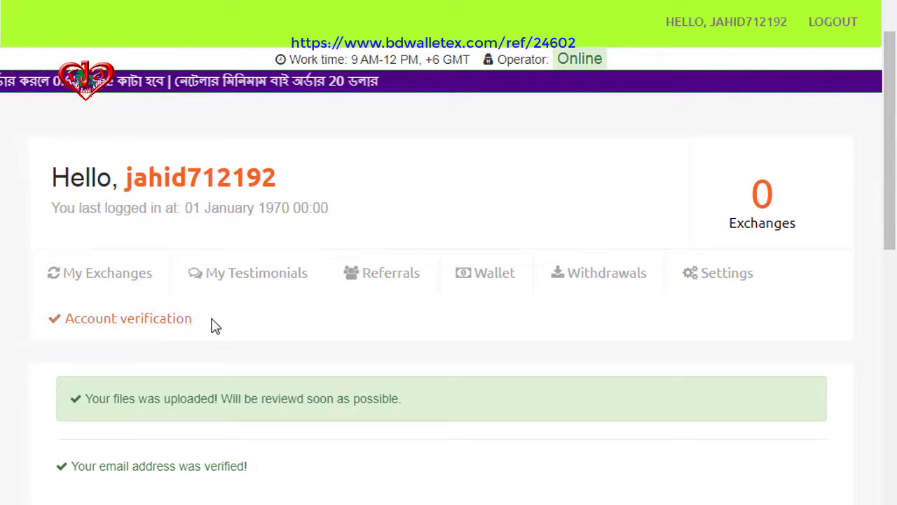
pyautogui.moveTo(215, 327); pyautogui.dragTo(95, 317)
pyautogui.click(239, 319)
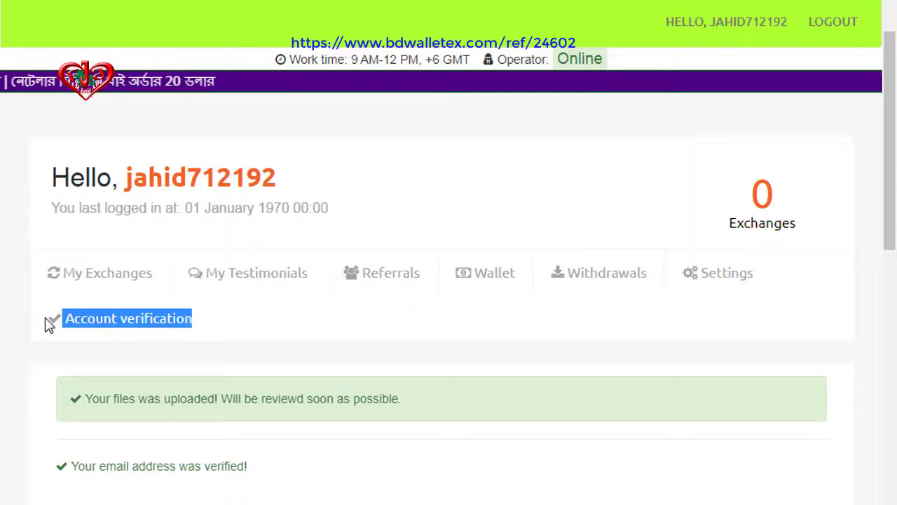
# Close the open email back to Gmail's Spam list and return to BD Wallet ex.
pyautogui.scroll(2, 442, 329)
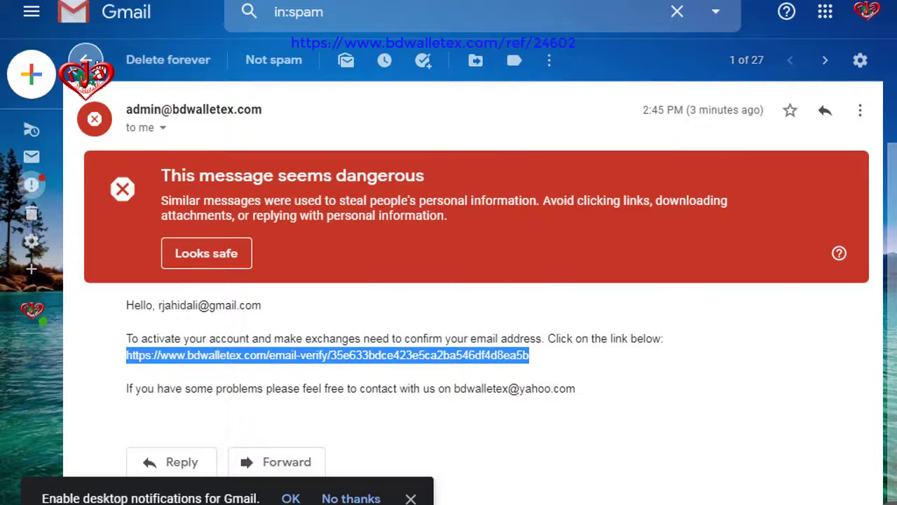
pyautogui.click(86, 60)
pyautogui.moveTo(463, 187)
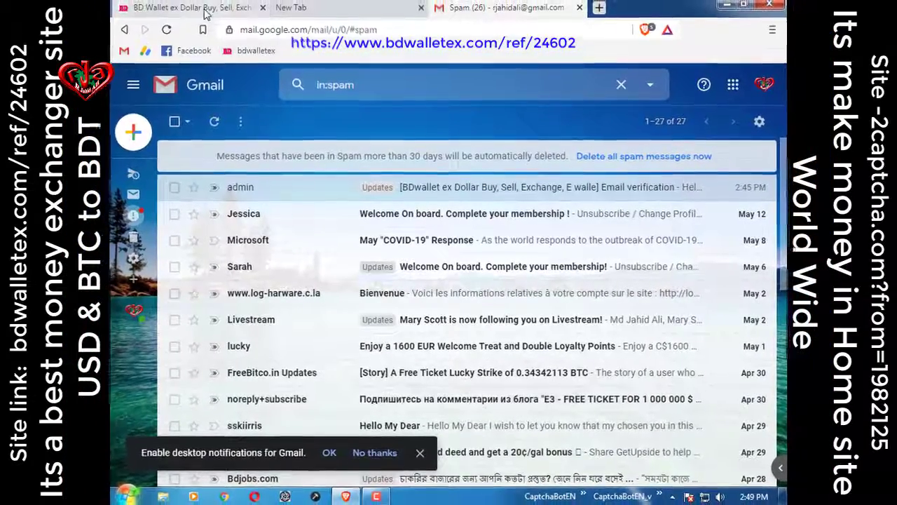
pyautogui.click(206, 15)
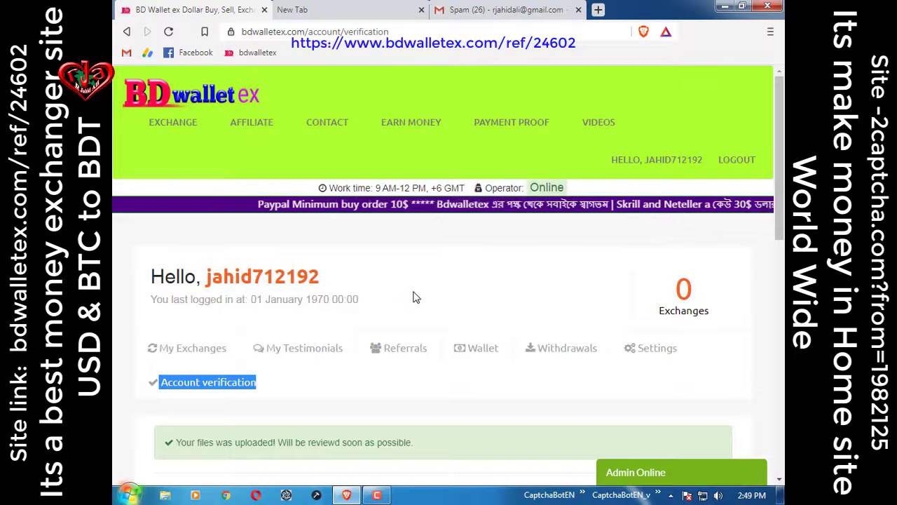
# Submit an exchange of 1 Perfect Money USD to Bkash BDT.
pyautogui.click(170, 131)
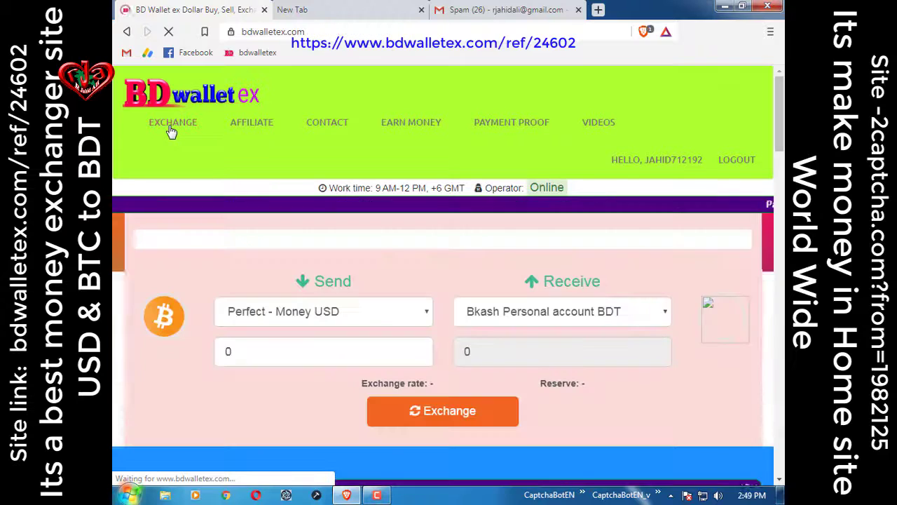
pyautogui.scroll(-1, 433, 266)
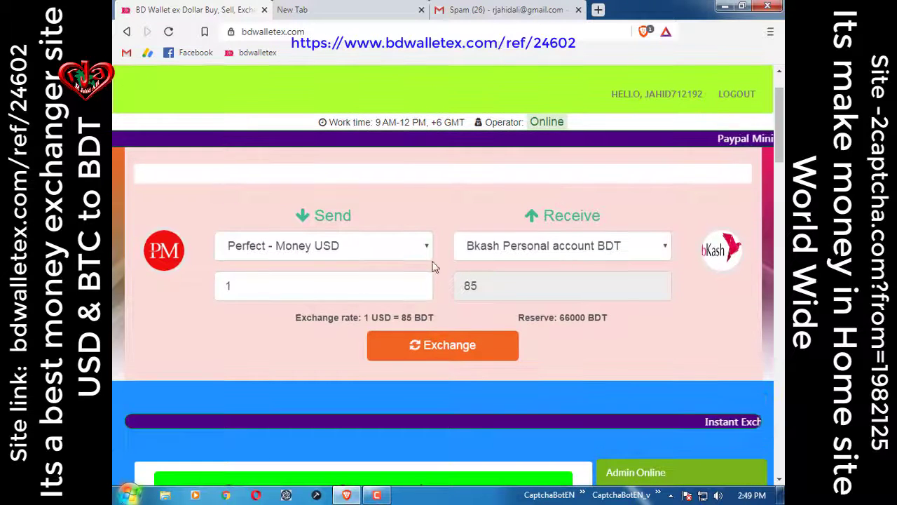
pyautogui.click(454, 356)
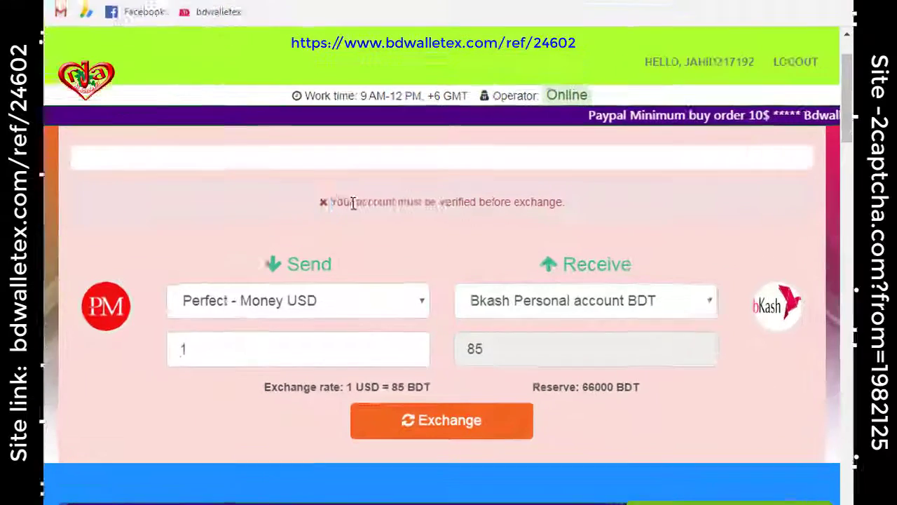
# Read the error stating the account must be verified before exchanging.
pyautogui.moveTo(350, 210); pyautogui.dragTo(476, 214)
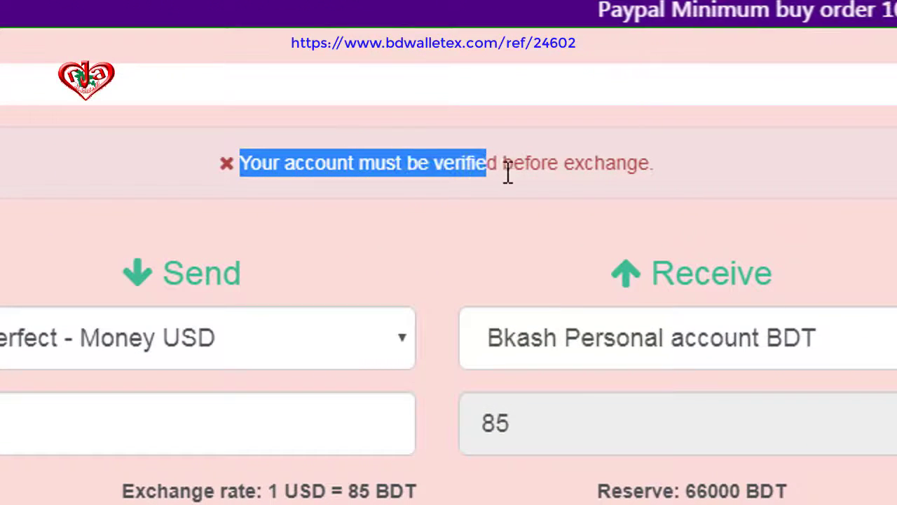
pyautogui.moveTo(507, 174)
pyautogui.mouseDown()
pyautogui.moveTo(678, 170)
pyautogui.moveTo(641, 169)
pyautogui.mouseUp()
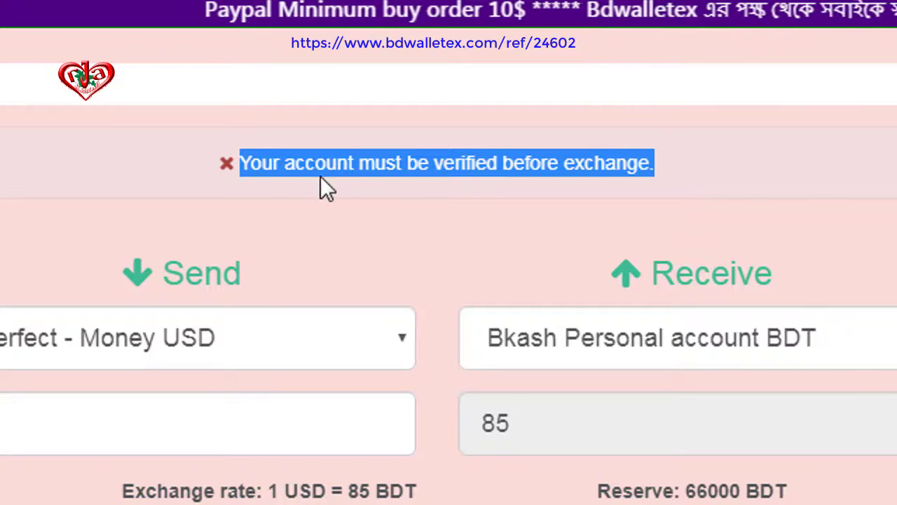
pyautogui.click(256, 166)
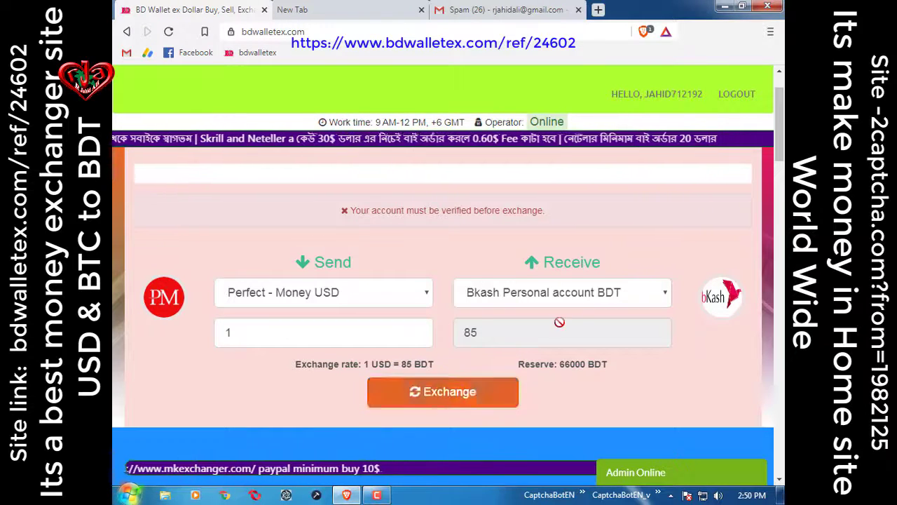
pyautogui.scroll(-2, 560, 322)
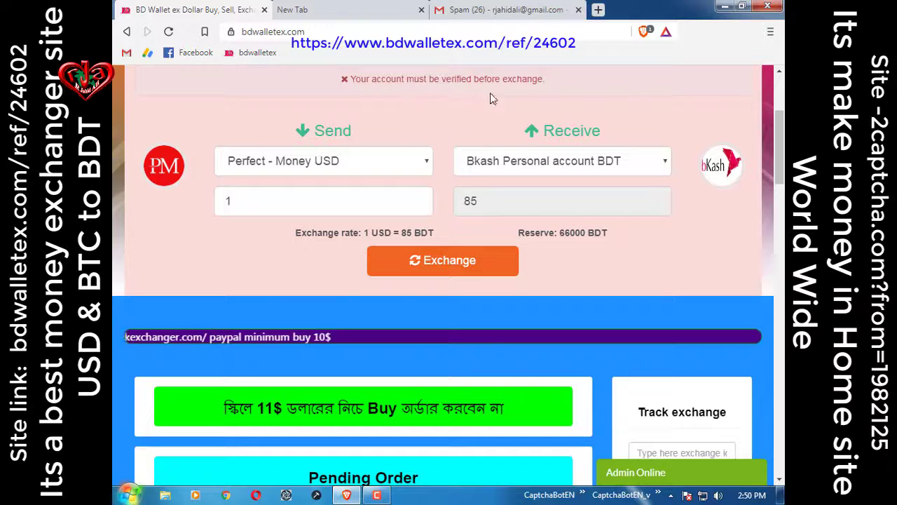
pyautogui.scroll(2, 440, 279)
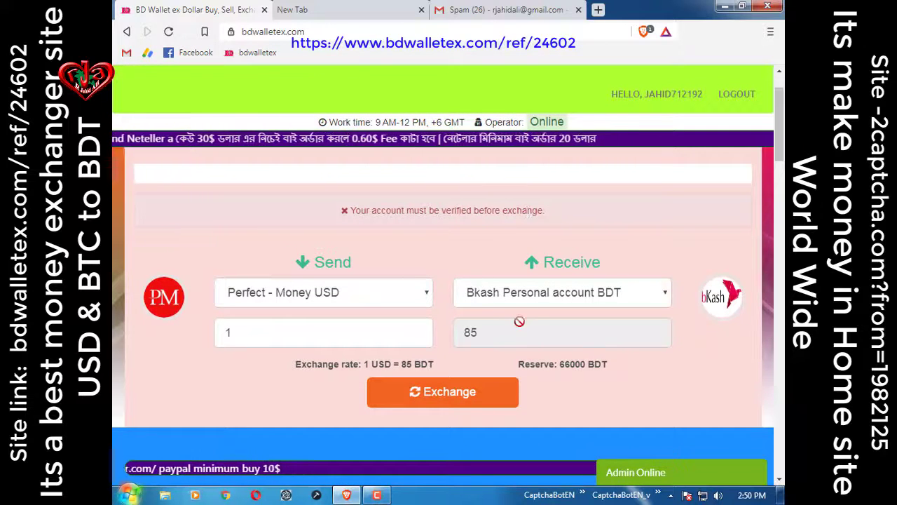
pyautogui.scroll(1, 520, 322)
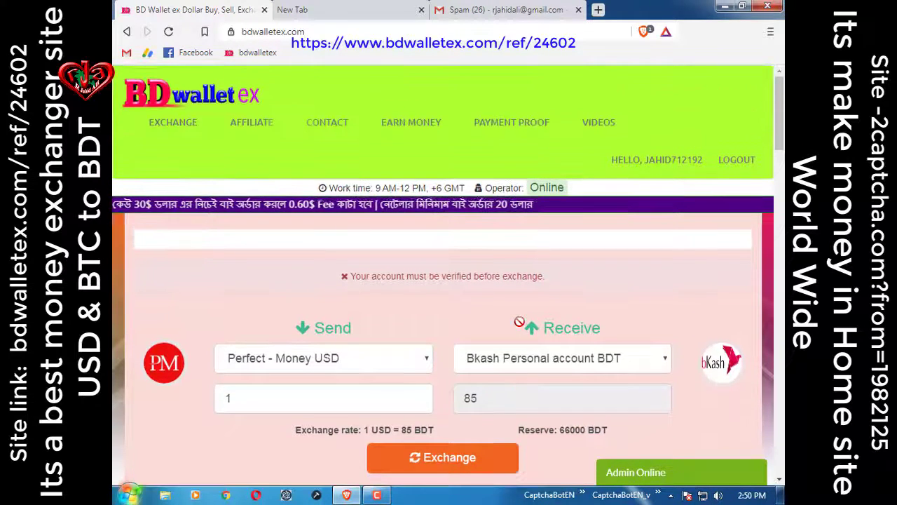